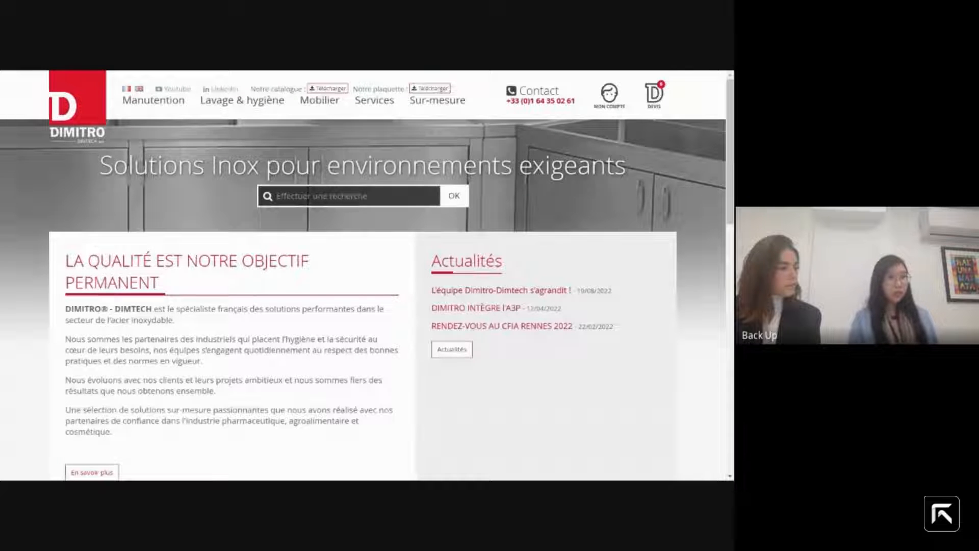
Step: Look through the Dimitro homepage down to its footer, returning to its browser tab and dismissing the screen-sharing notification
scroll(498, 185, "down", 3)
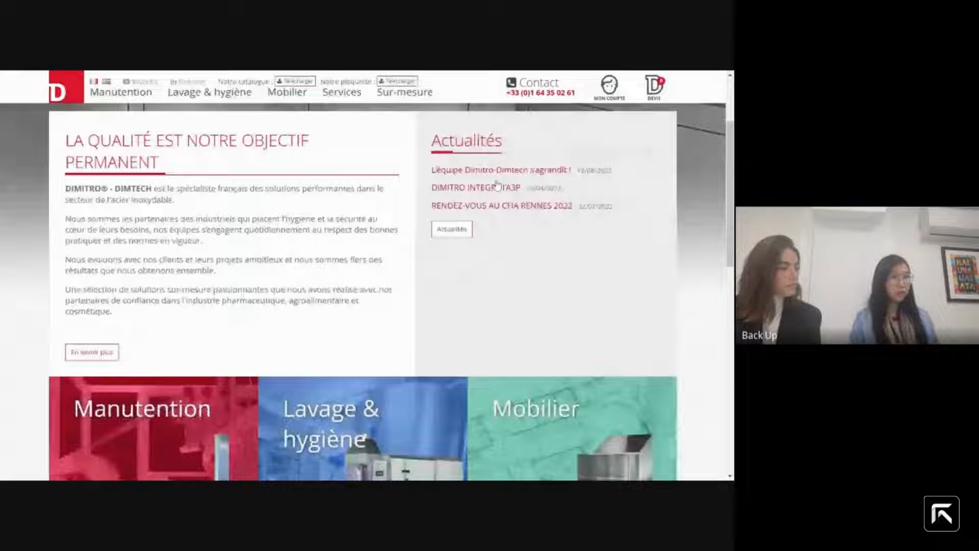
scroll(497, 185, "down", 7)
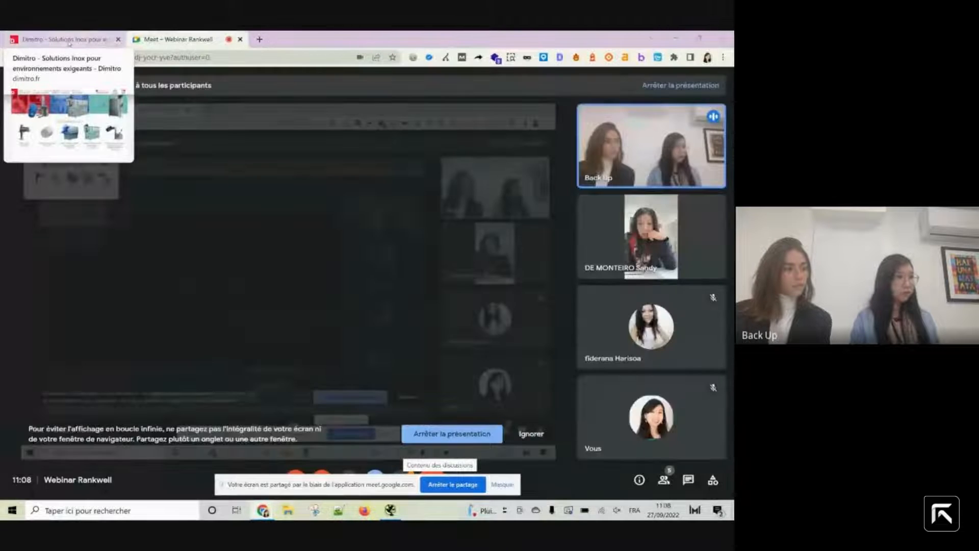
left_click(66, 40)
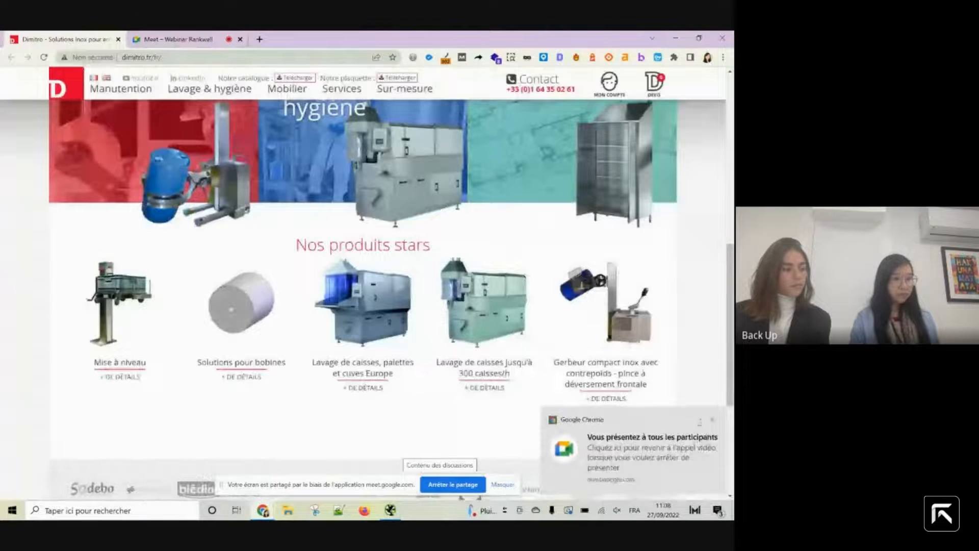
left_click(712, 419)
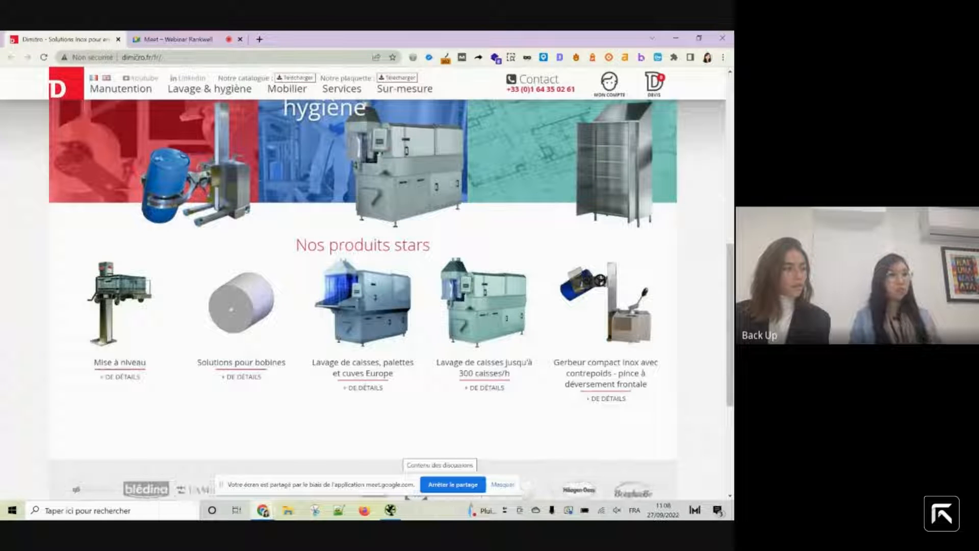
scroll(203, 212, "down", 4)
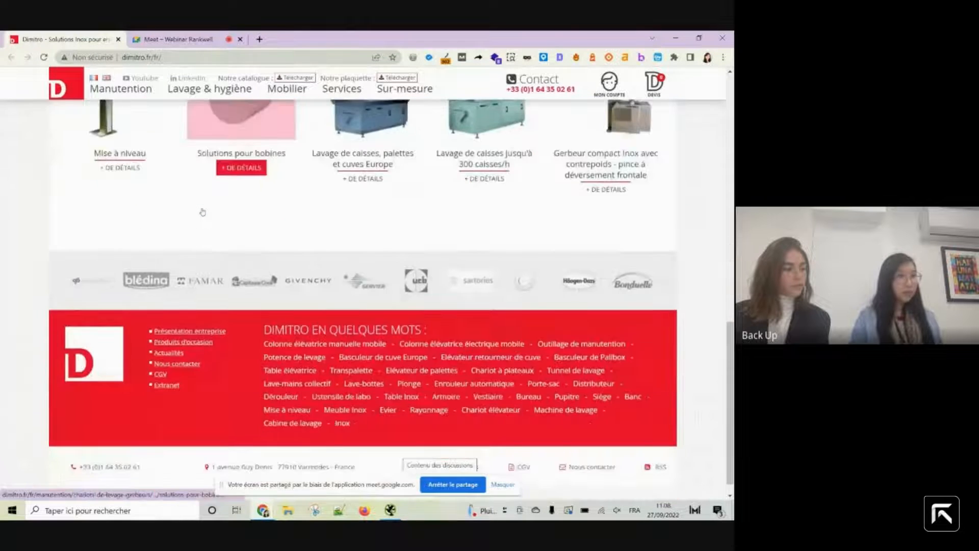
scroll(203, 213, "up", 15)
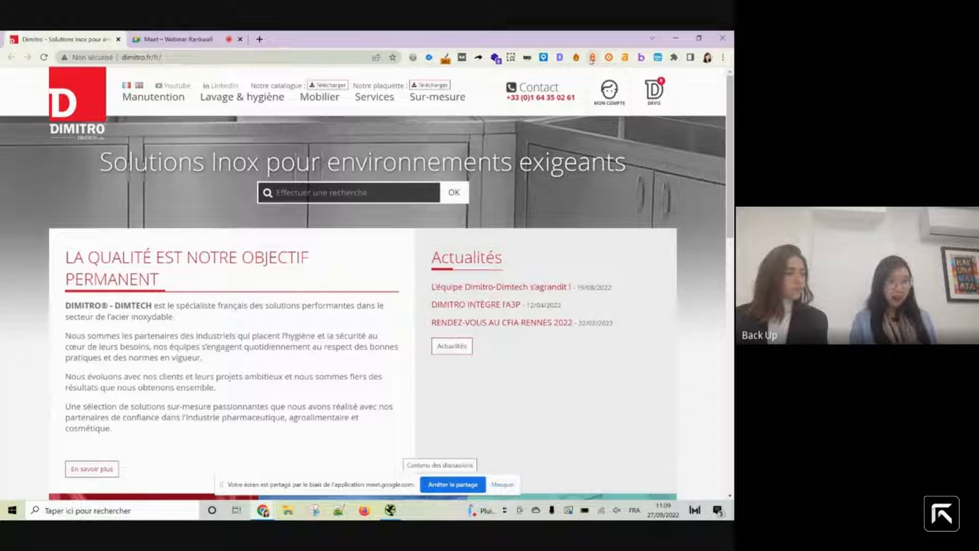
Step: Generate a Lighthouse report for the Dimitro homepage and review its performance score and metrics
left_click(592, 58)
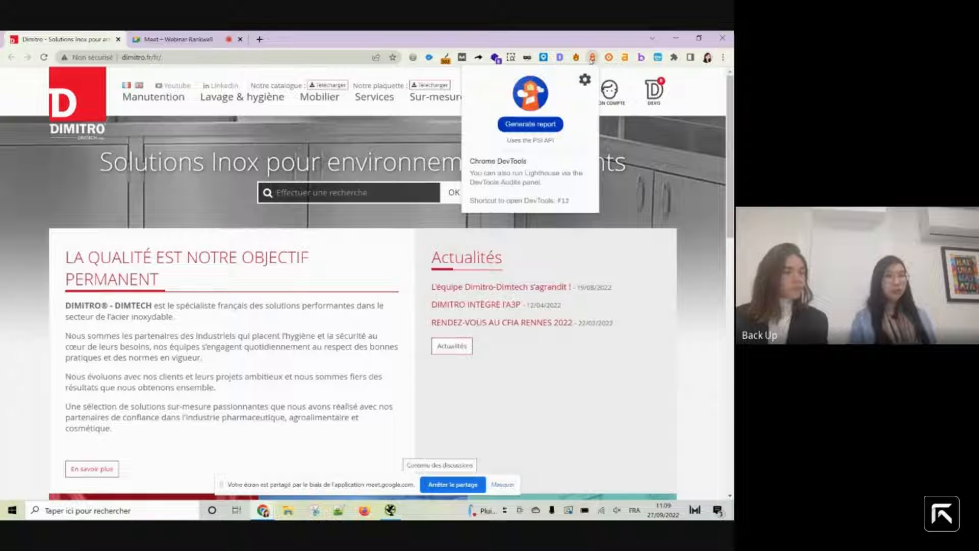
left_click(532, 125)
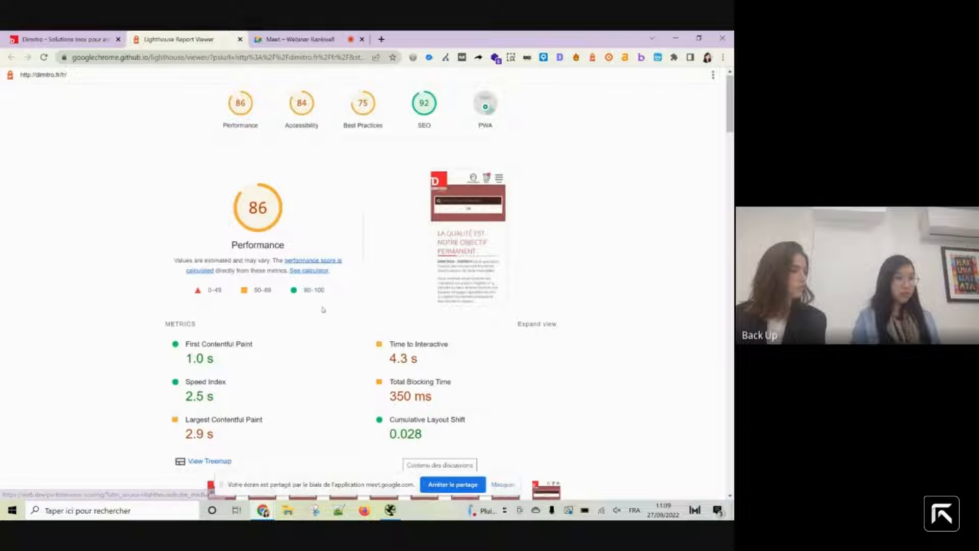
scroll(323, 310, "down", 1)
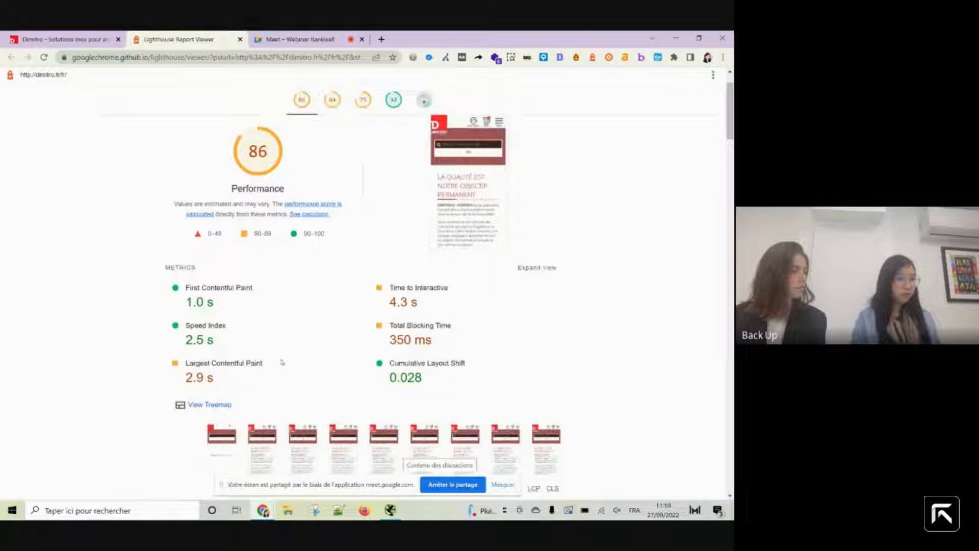
scroll(282, 362, "down", 1)
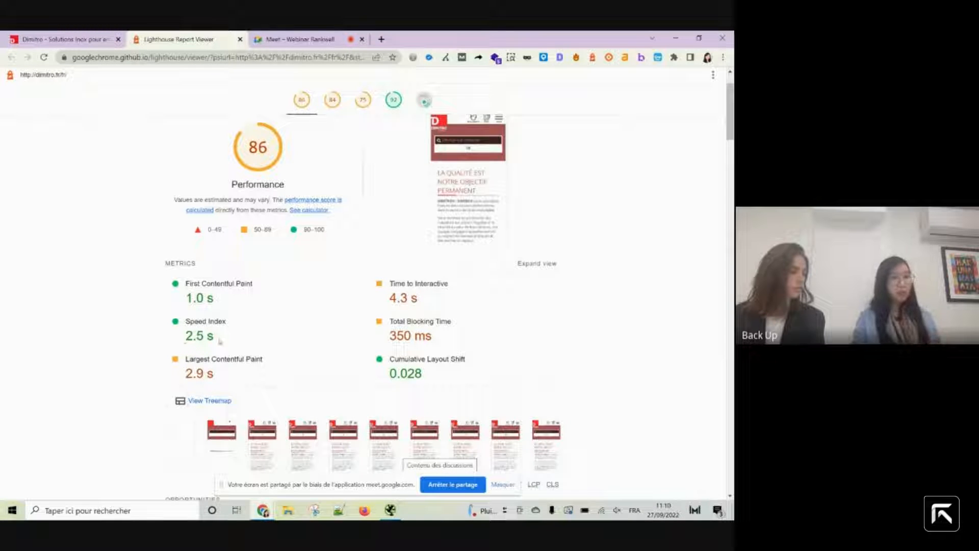
scroll(449, 297, "up", 1)
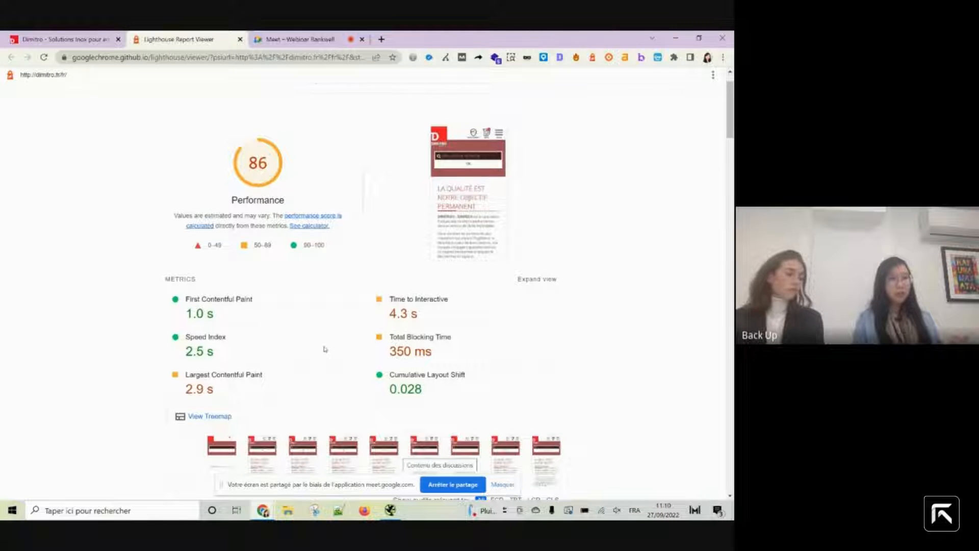
Step: Expand the "Reduce unused JavaScript" and "Reduce unused CSS" opportunities in the Lighthouse report
scroll(325, 349, "down", 3)
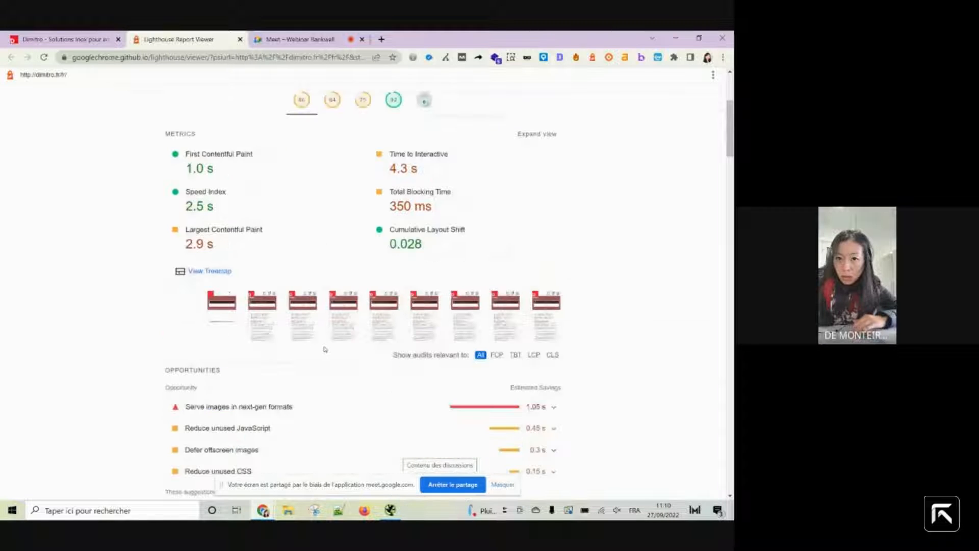
scroll(325, 349, "down", 3)
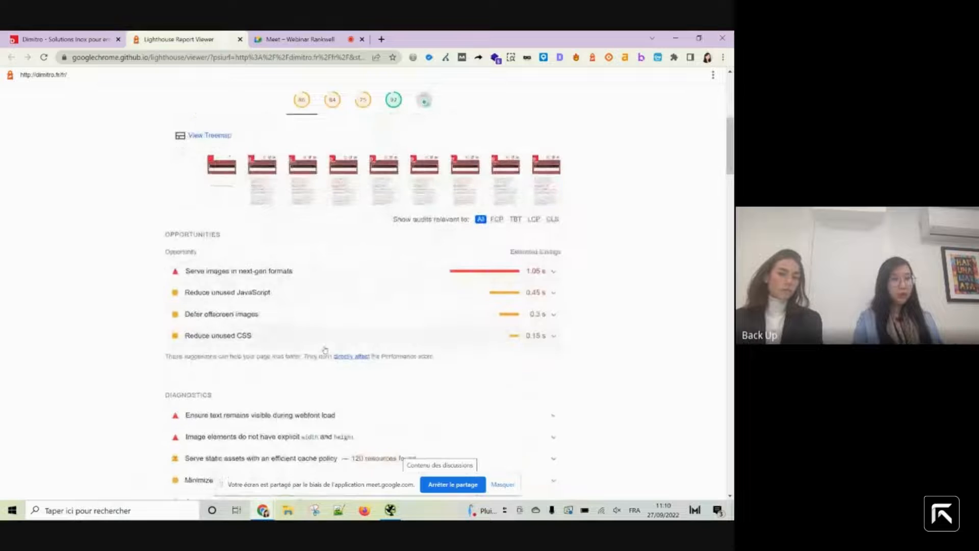
scroll(325, 349, "down", 2)
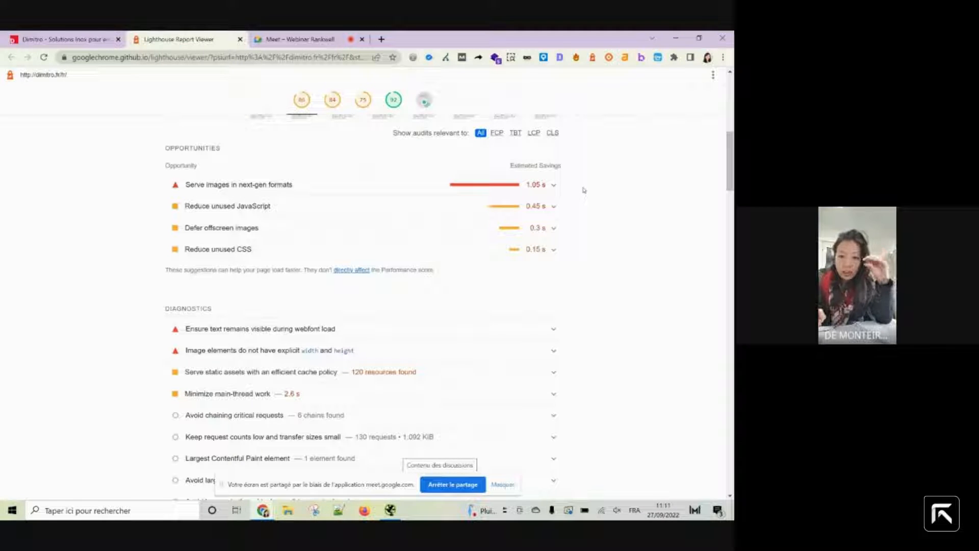
left_click(553, 206)
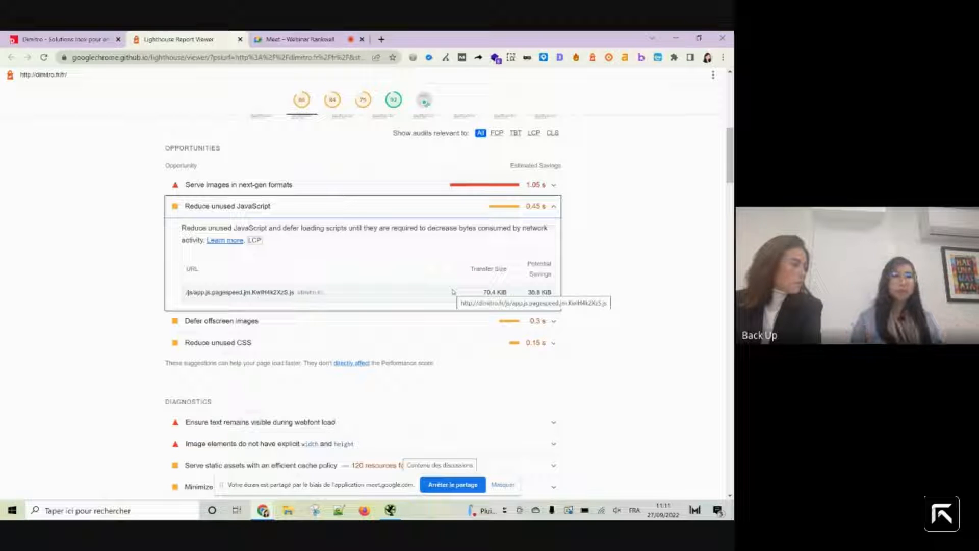
left_click(553, 345)
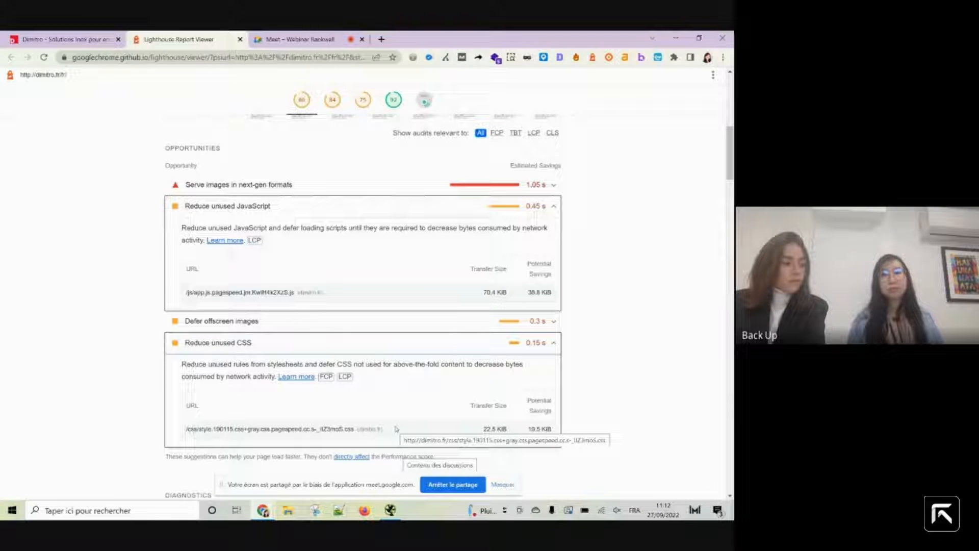
Step: Look over the report's Diagnostics, Accessibility and Best Practices sections, then return to the Opportunities list
scroll(395, 428, "down", 5)
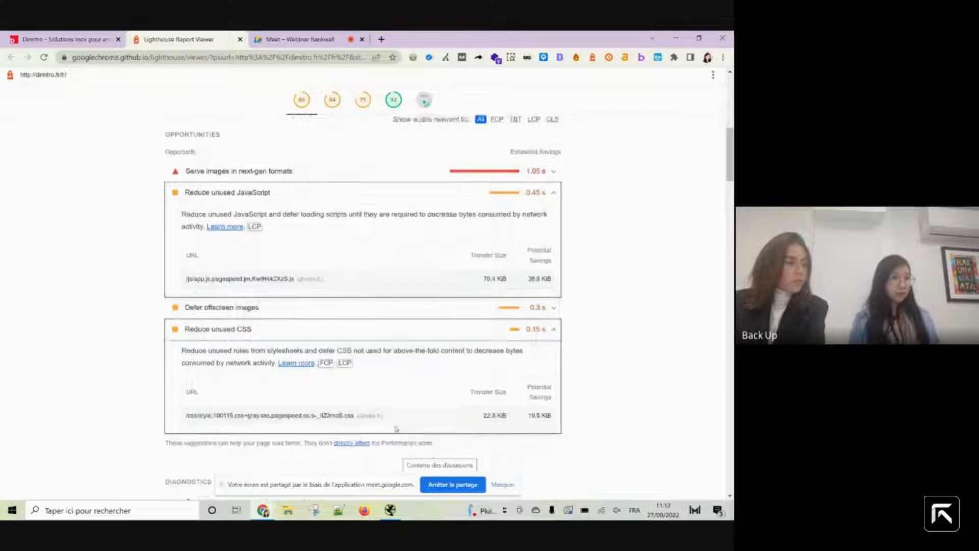
scroll(395, 429, "down", 6)
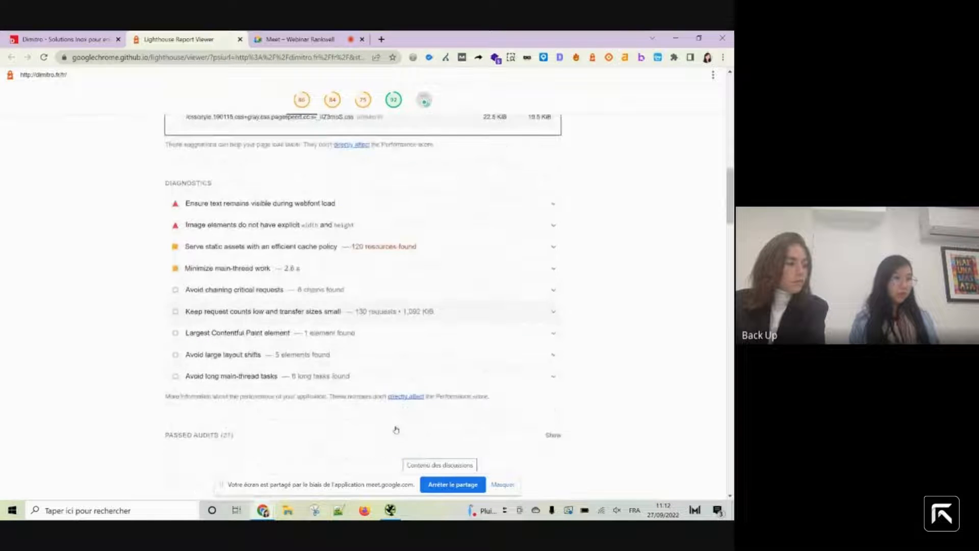
scroll(396, 429, "down", 6)
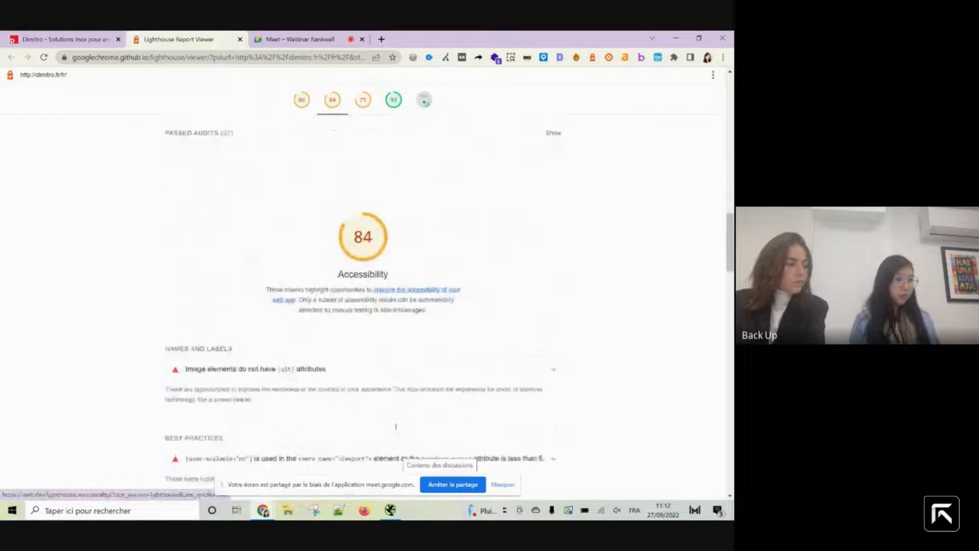
scroll(395, 429, "down", 6)
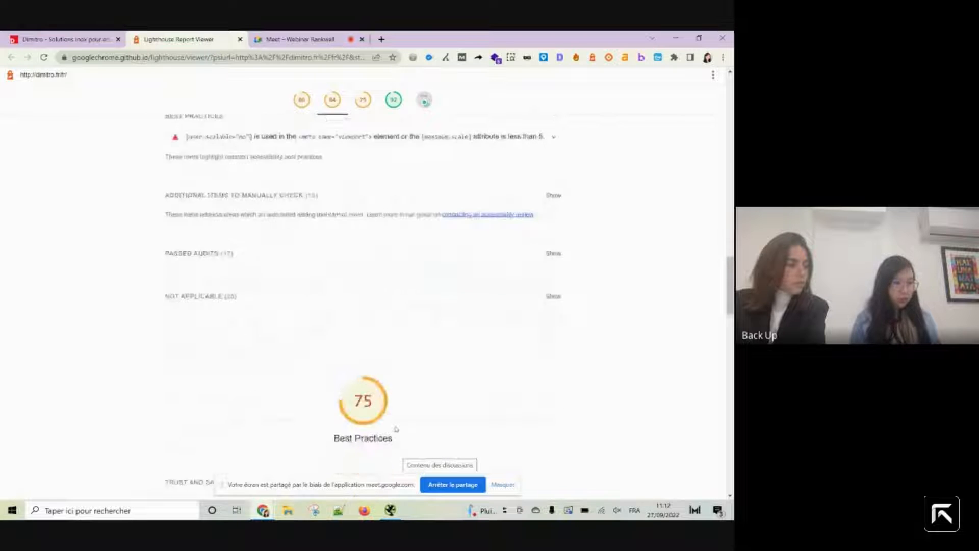
scroll(395, 429, "up", 18)
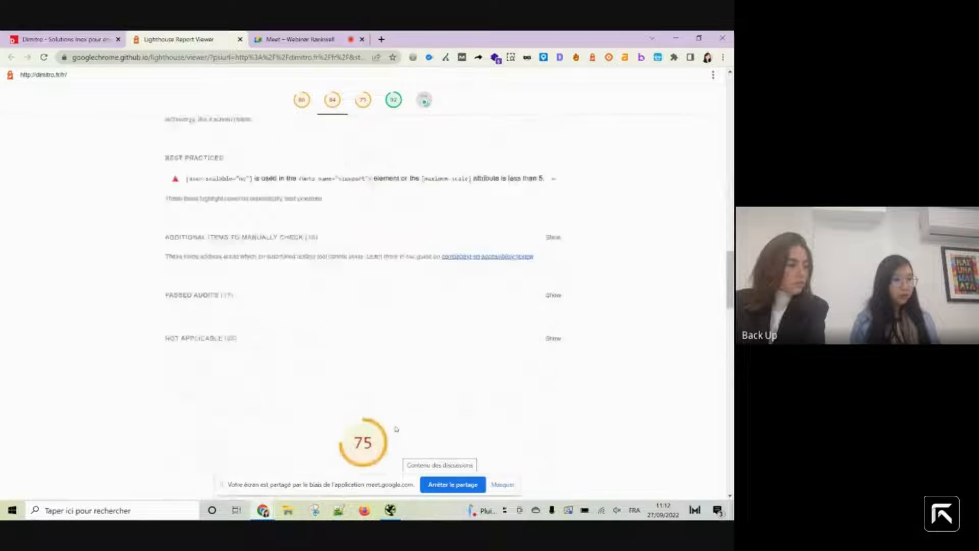
scroll(396, 429, "up", 2)
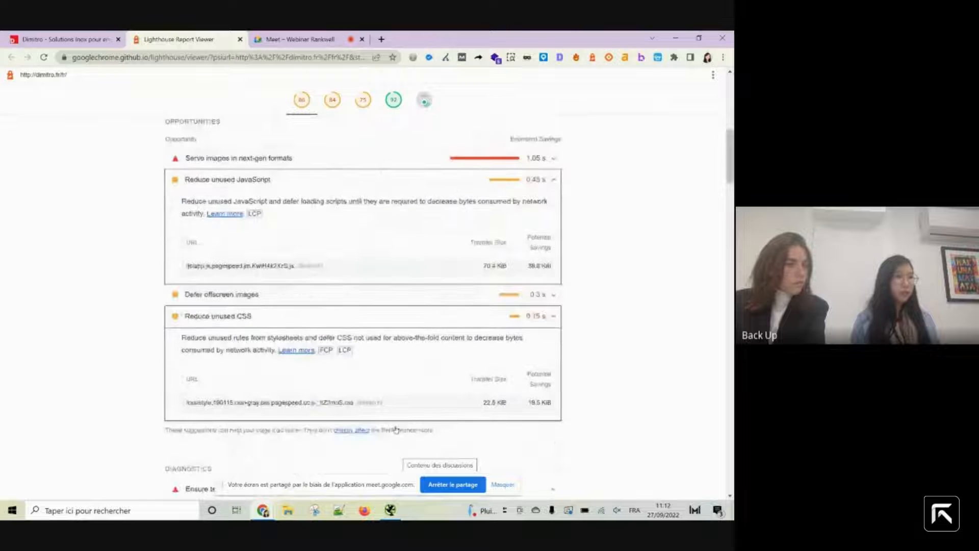
Step: Switch to the dimitro.fr crawl in Screaming Frog SEO Spider and widen the URL table
left_click(77, 33)
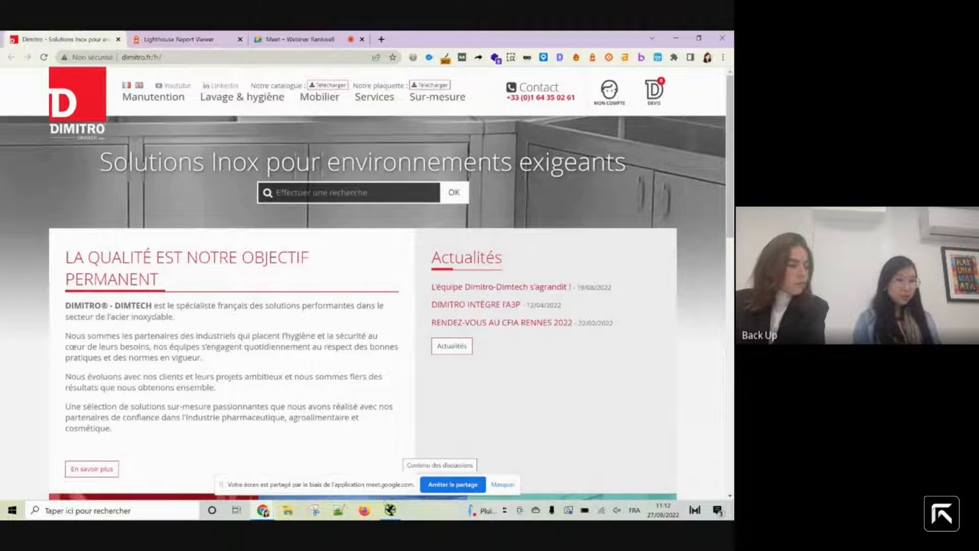
left_click(390, 510)
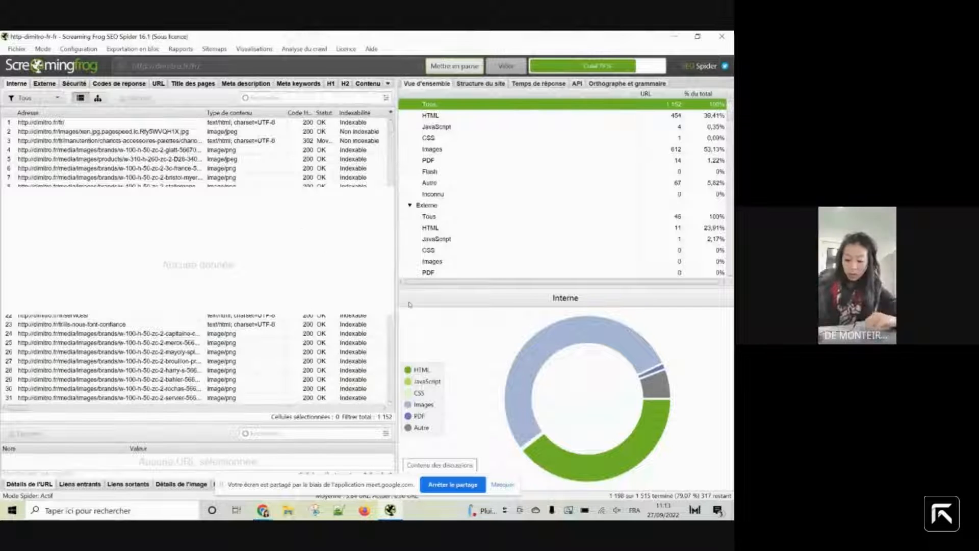
left_click_drag(397, 300, 543, 296)
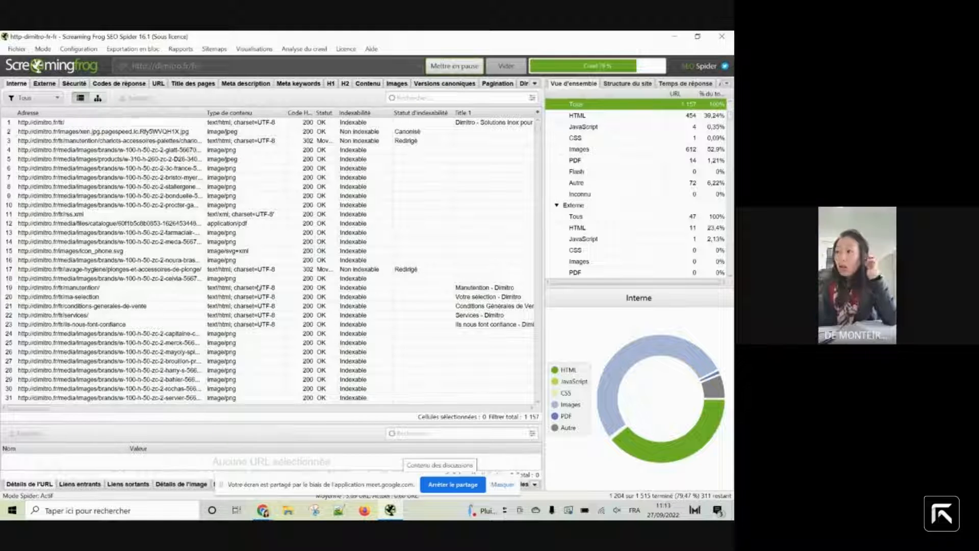
Step: Filter the internal URLs to HTML and sort them by indexability with the non-indexable pages first
left_click(37, 98)
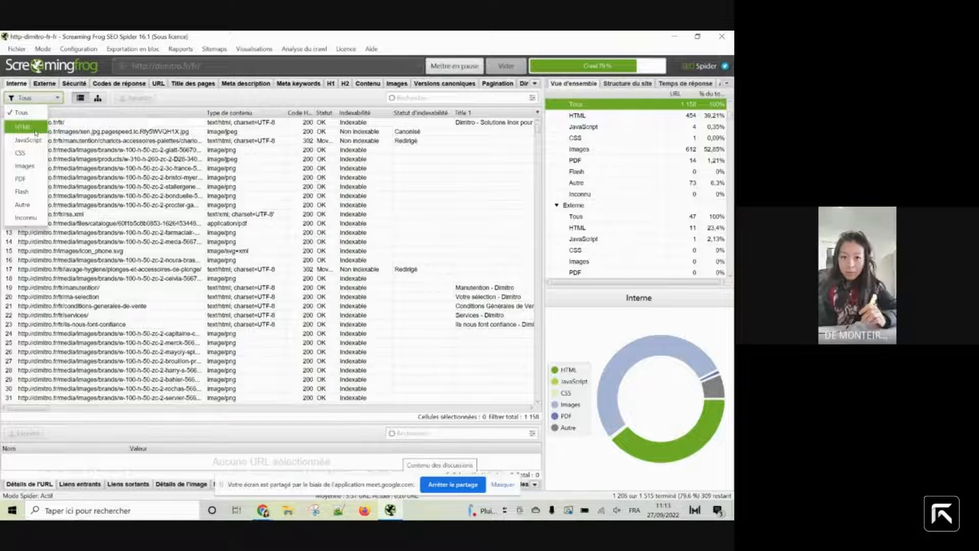
left_click(35, 131)
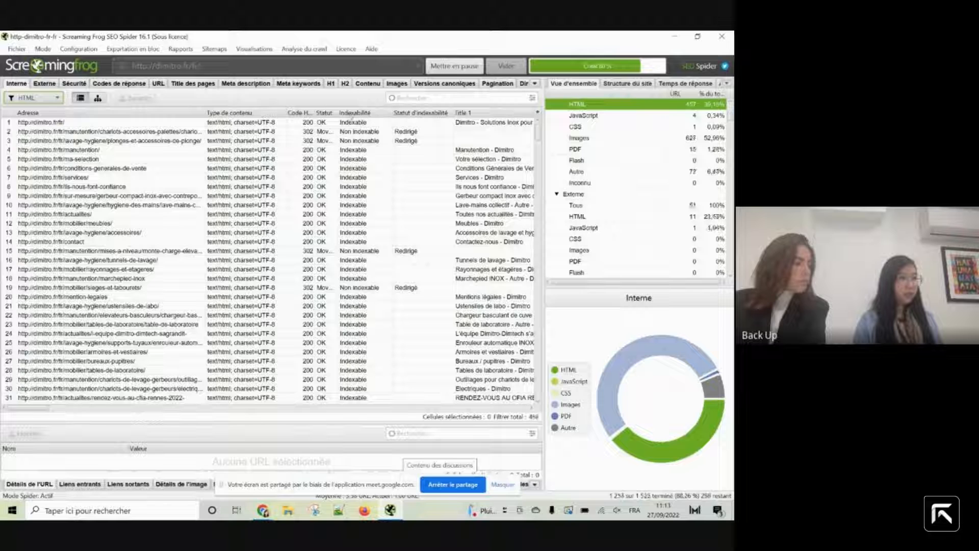
left_click(350, 112)
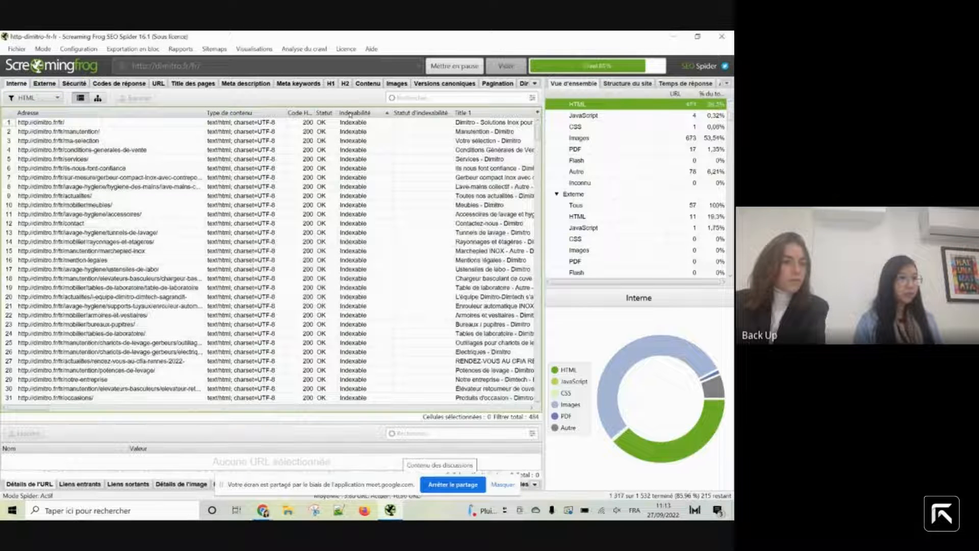
left_click(350, 112)
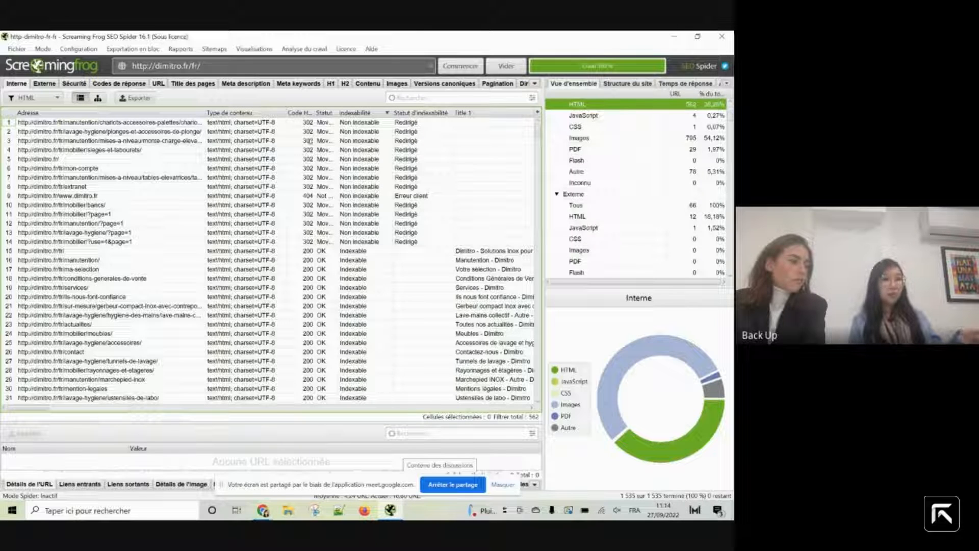
Step: Examine the 302 and 404 response codes of the non-indexable pages
left_click_drag(306, 123, 301, 167)
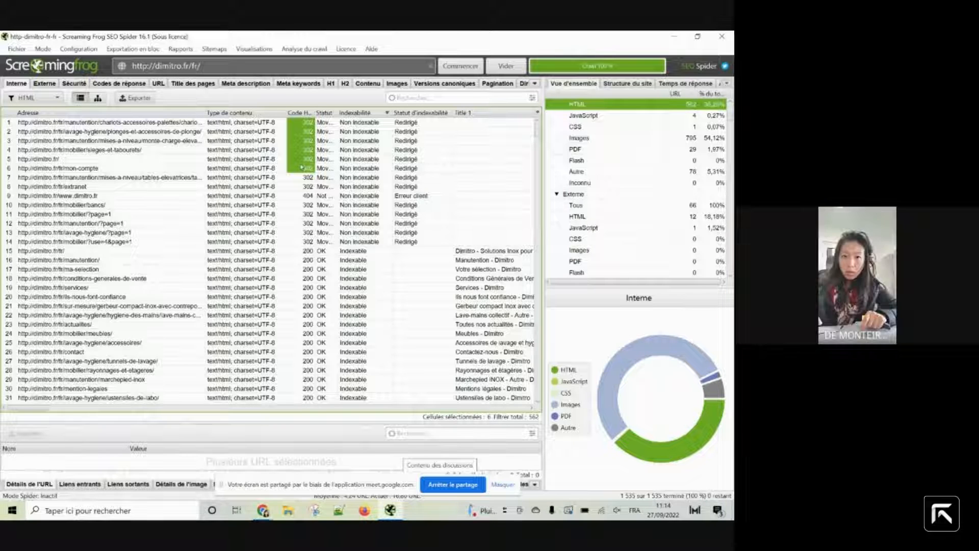
left_click(303, 196)
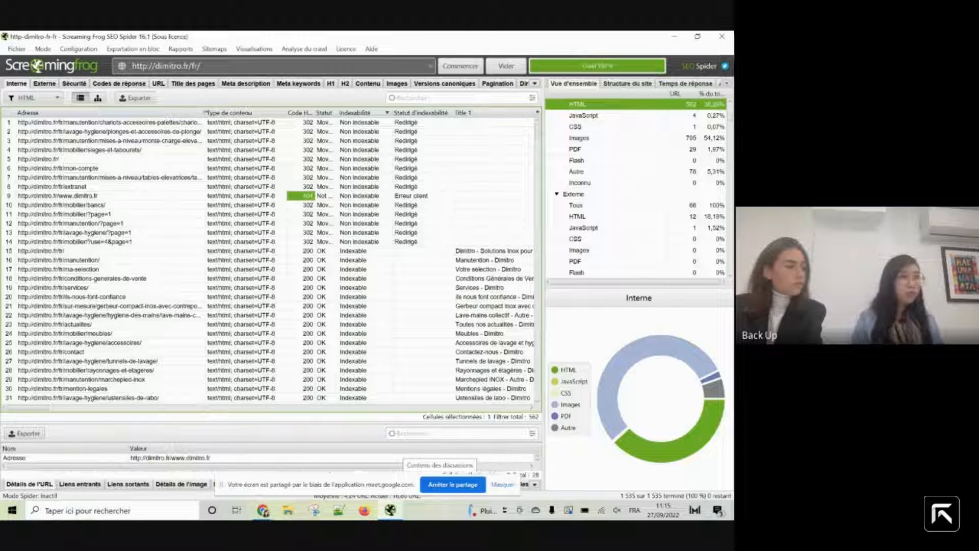
Step: Widen the address column to read the full URLs and check the response code and status of the mobilier/sieges-et-tabourets page
left_click_drag(206, 113, 275, 114)
left_click(234, 131)
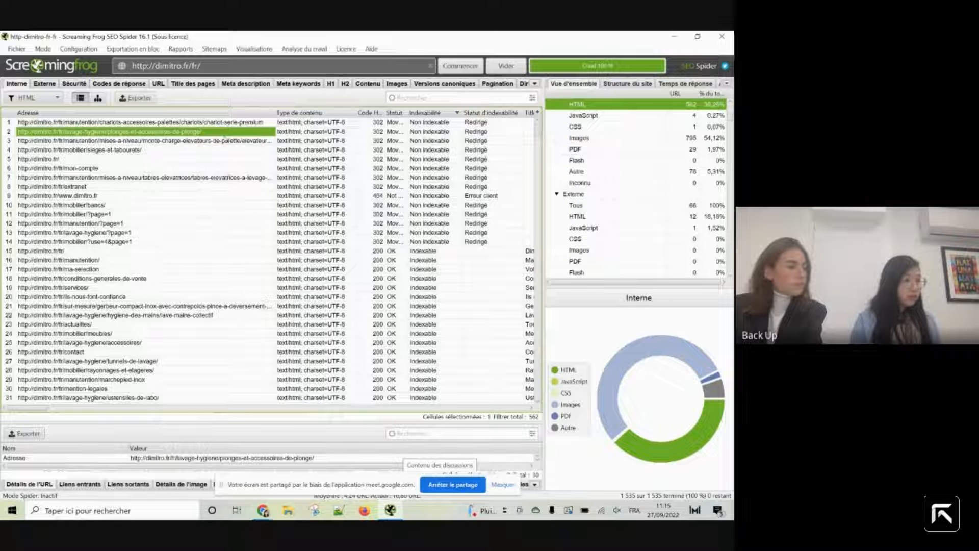
key("Down")
key("Down")
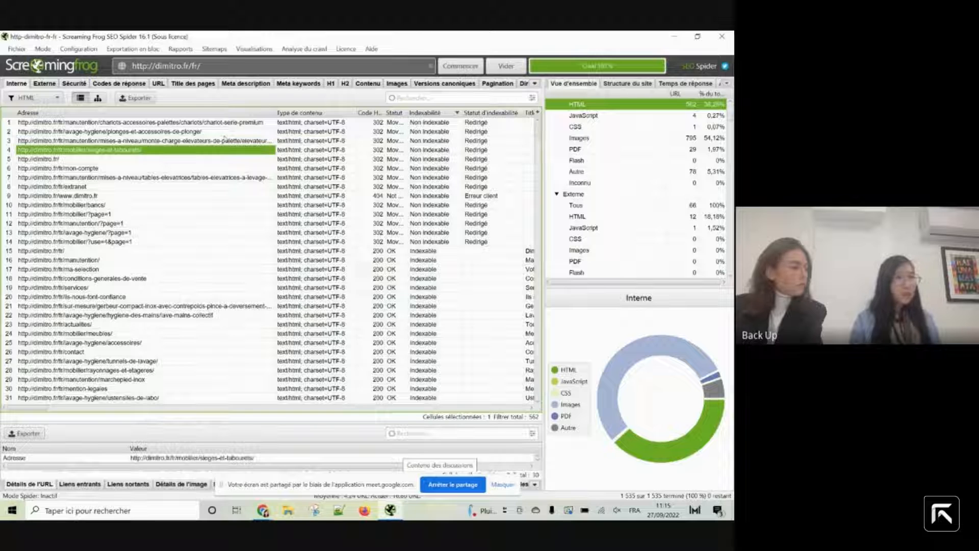
key("Right")
key("Right")
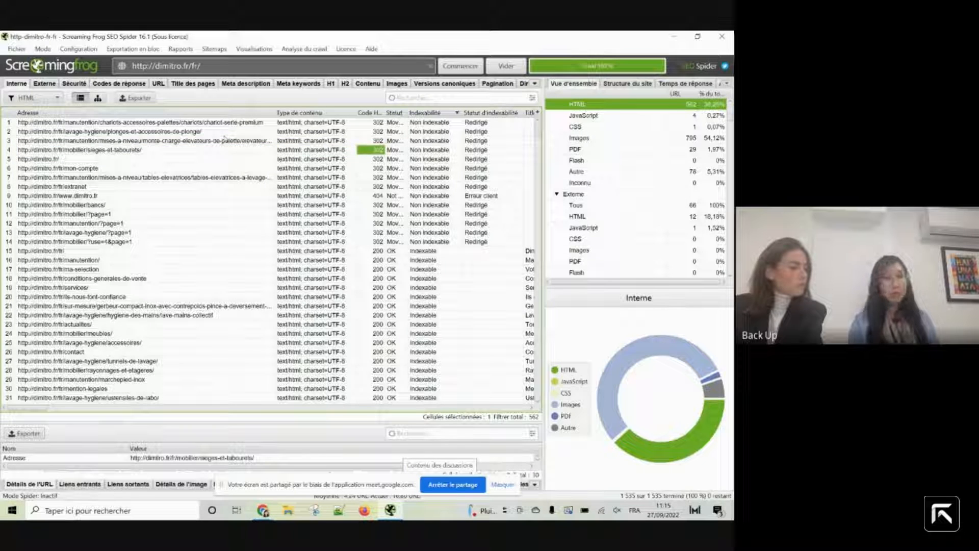
key("Right")
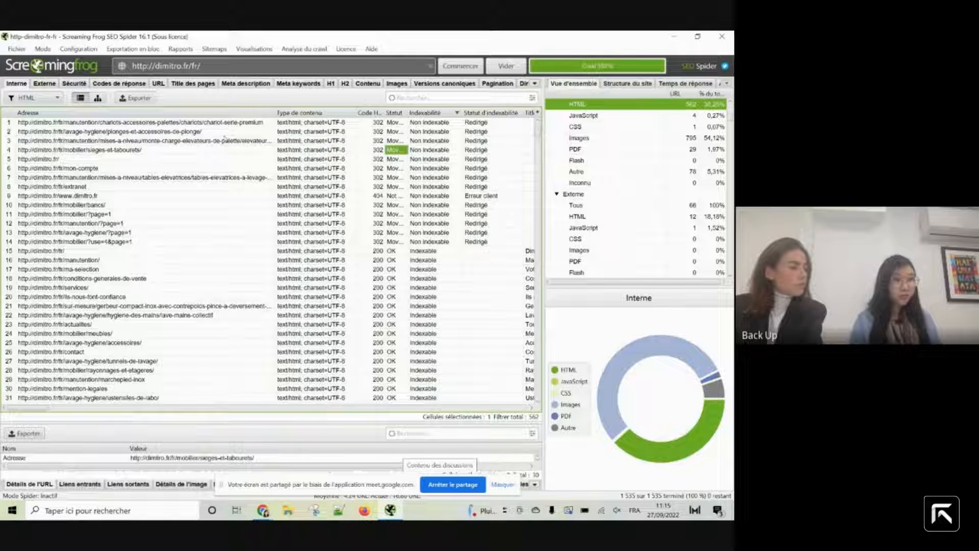
Step: Enlarge the URL details of the mobilier/sieges-et-tabourets page and check its address, status and redirect URL
left_click(111, 152)
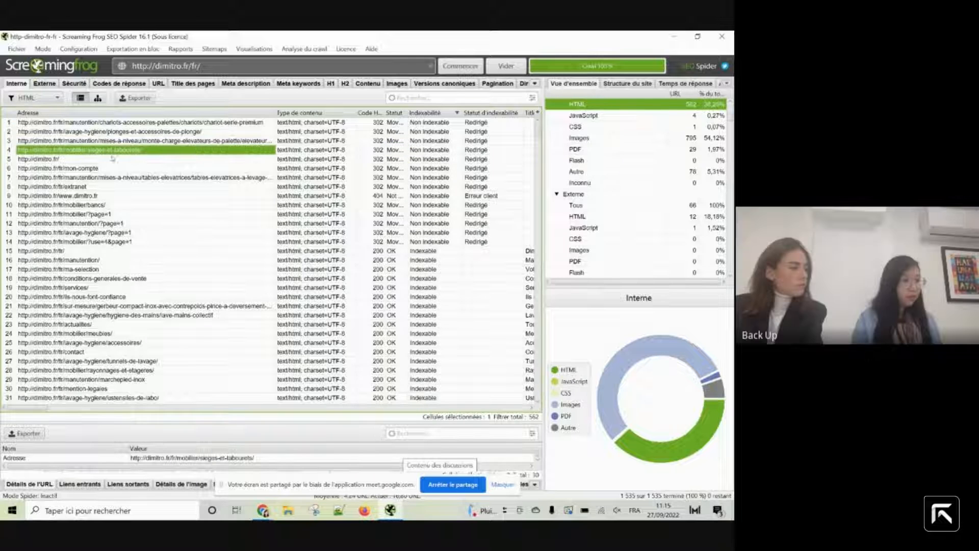
left_click_drag(210, 411, 218, 235)
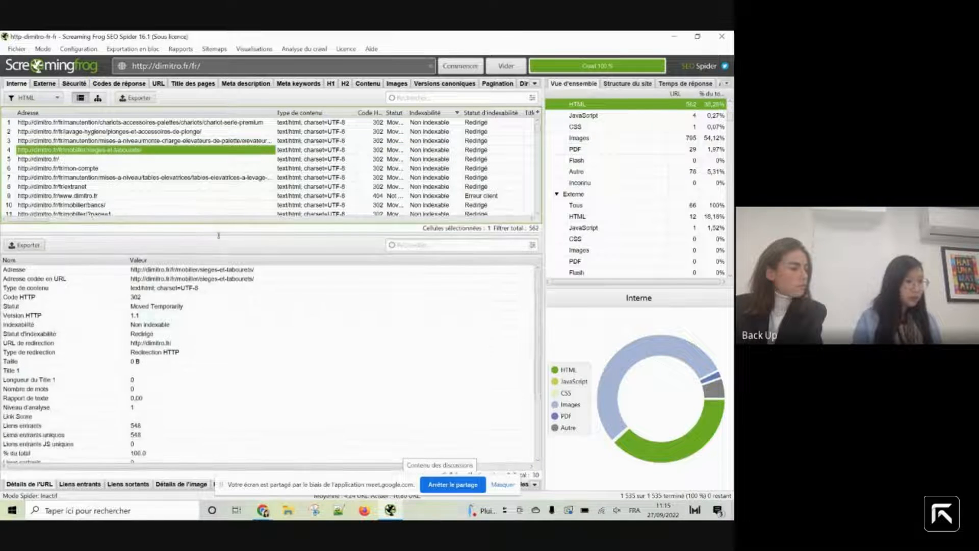
left_click(169, 344)
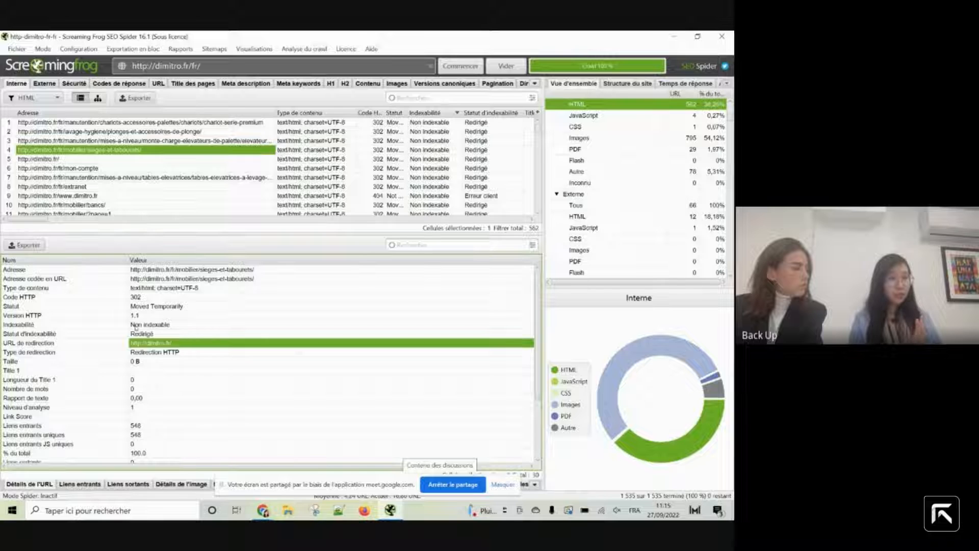
left_click(141, 307)
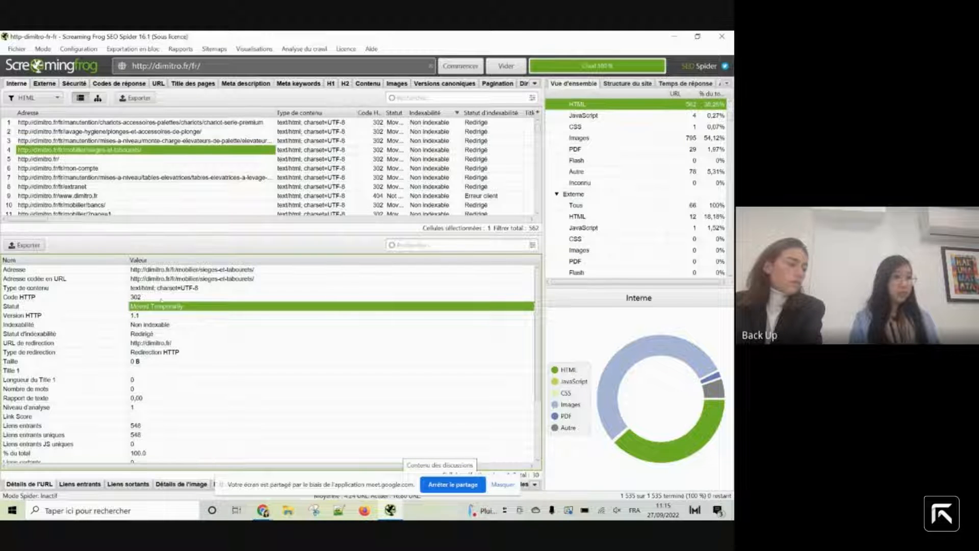
left_click(185, 270)
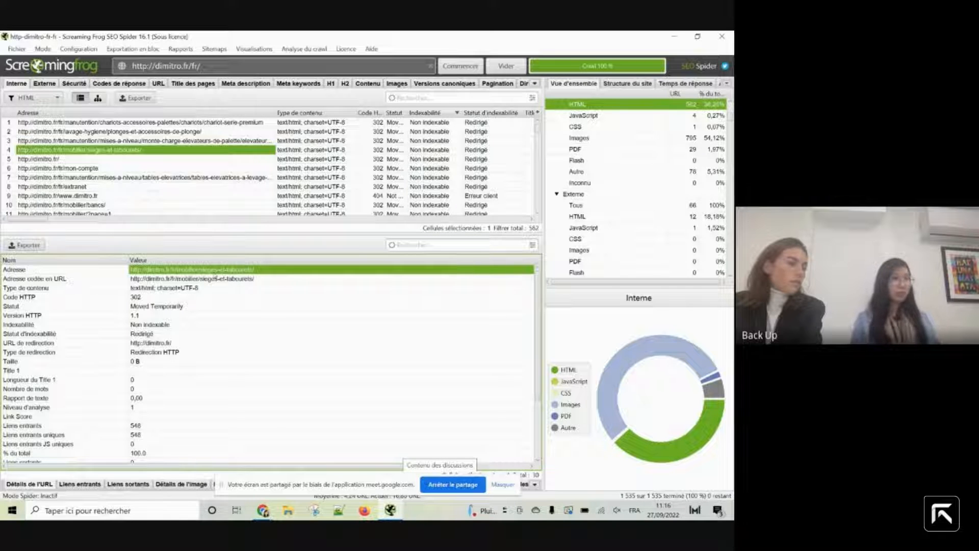
left_click(193, 345)
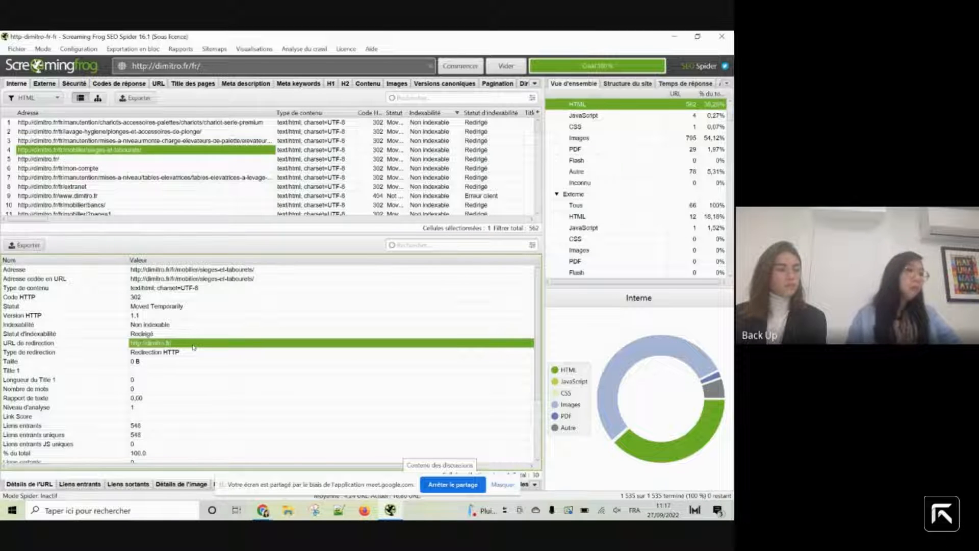
left_click(153, 195)
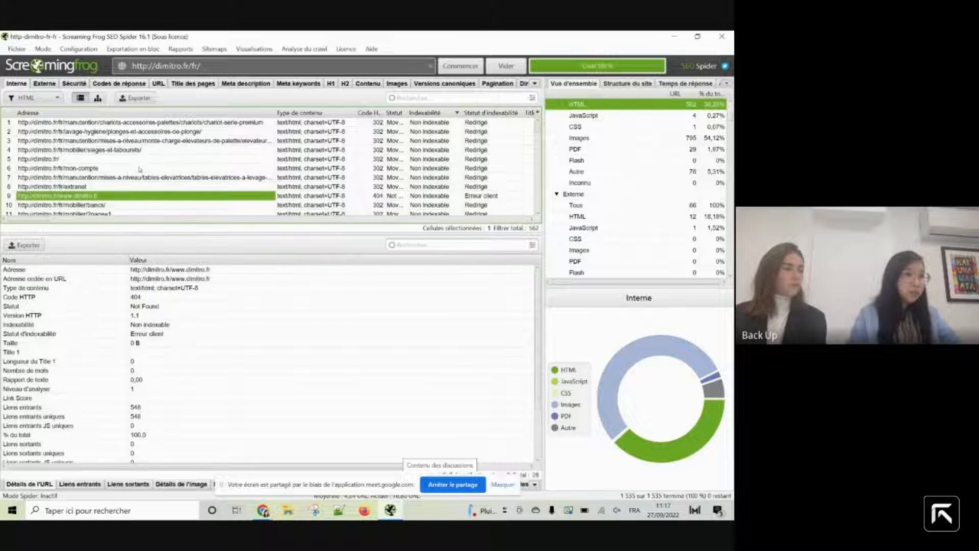
left_click(140, 168)
left_click(129, 188)
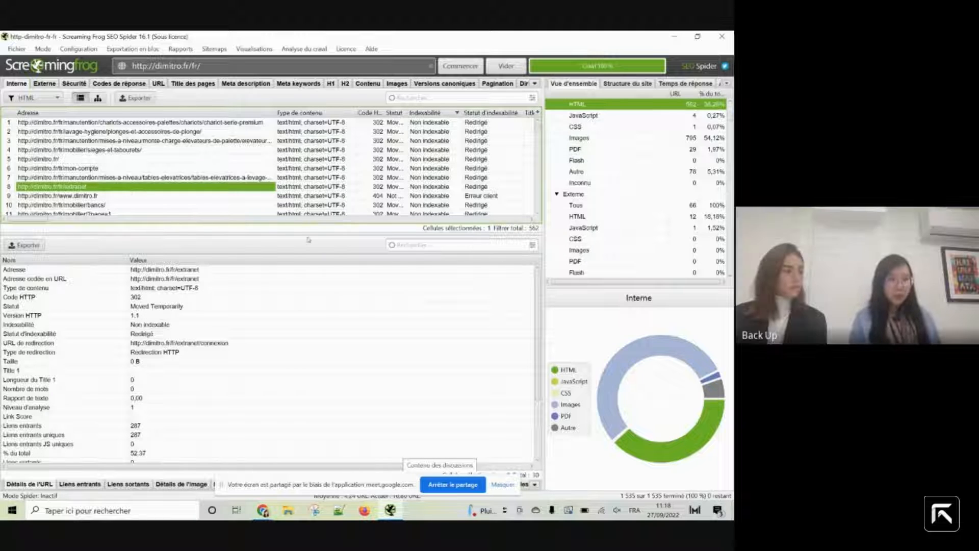
left_click_drag(309, 238, 304, 272)
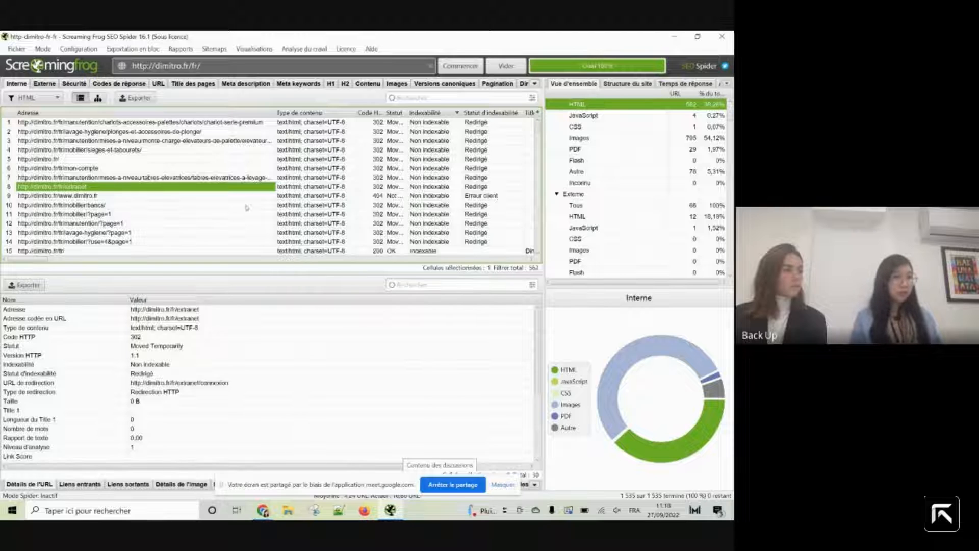
left_click(152, 196)
left_click_drag(288, 197, 384, 200)
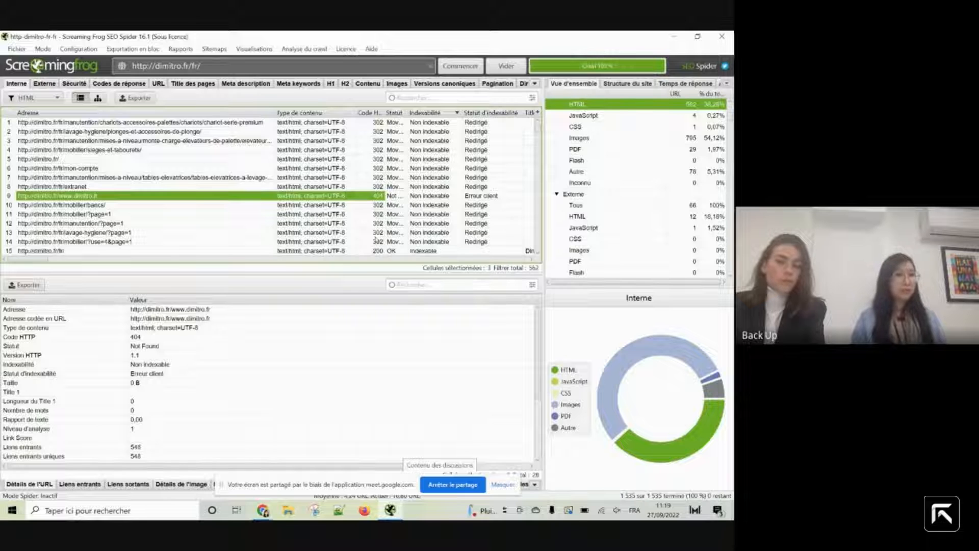
scroll(375, 239, "down", 7)
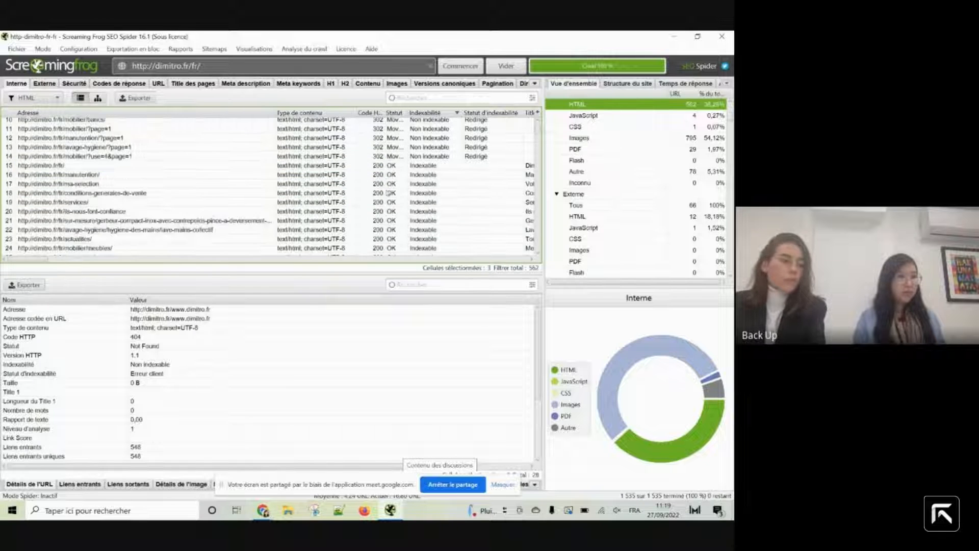
scroll(387, 193, "up", 7)
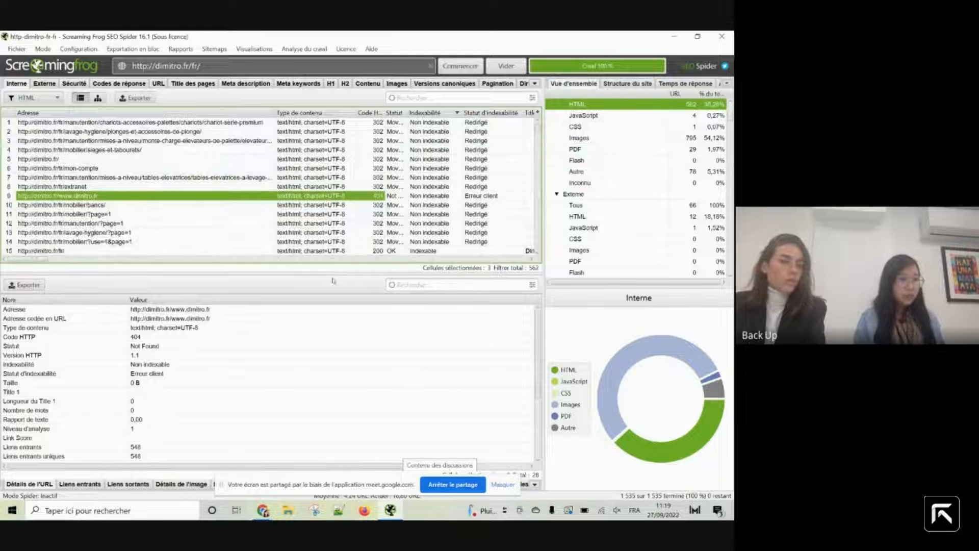
left_click_drag(329, 278, 329, 317)
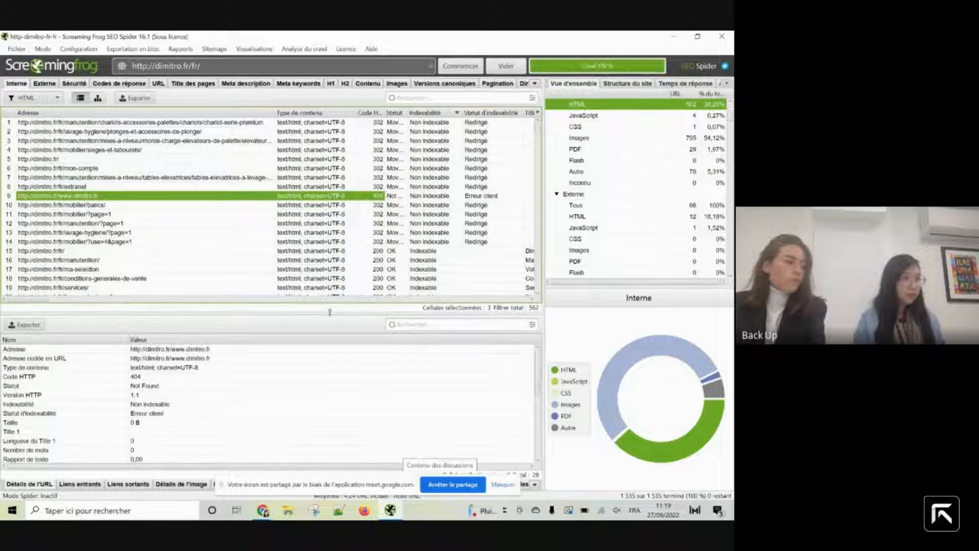
Step: Switch to the Dimitro home page in Chrome and examine its content from the header down to the footer links
left_click(266, 512)
left_click(153, 462)
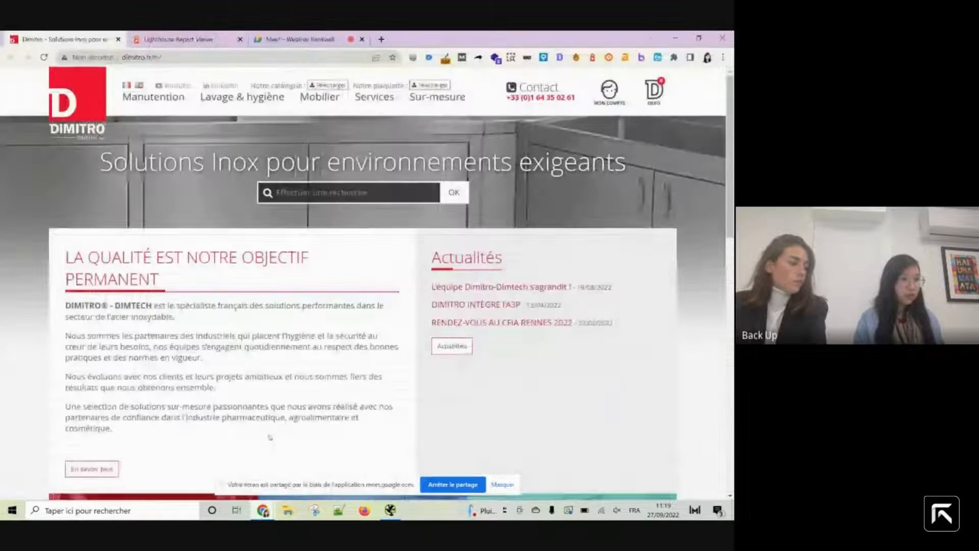
scroll(512, 219, "down", 12)
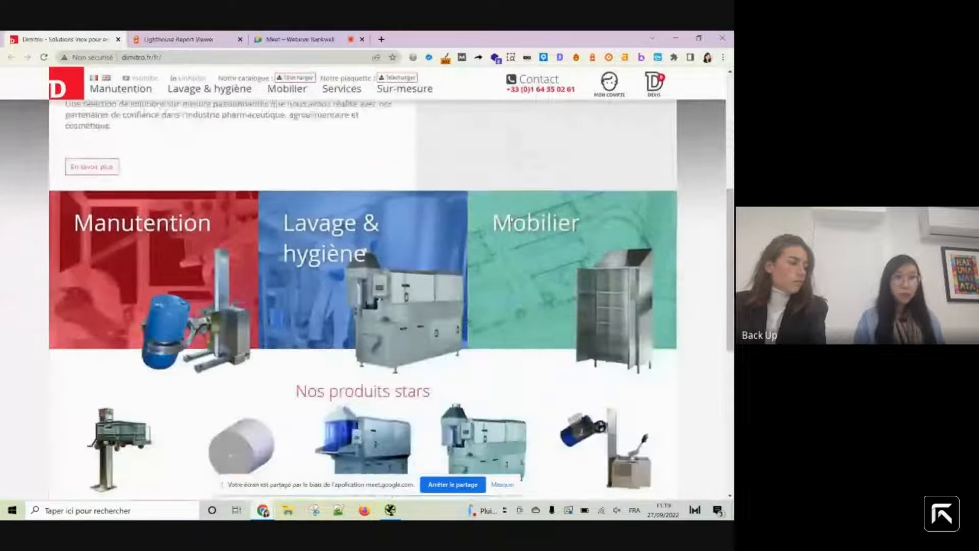
scroll(511, 219, "down", 1)
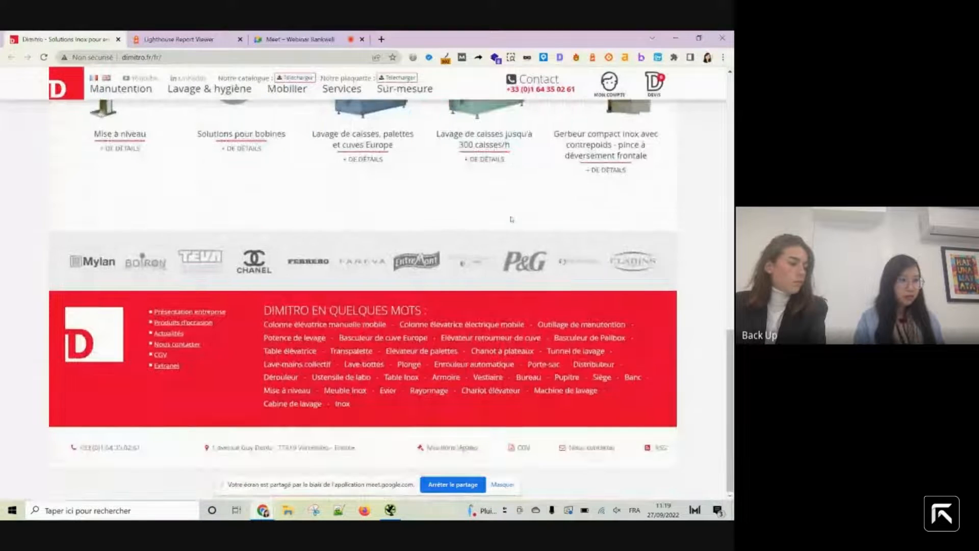
scroll(511, 220, "up", 15)
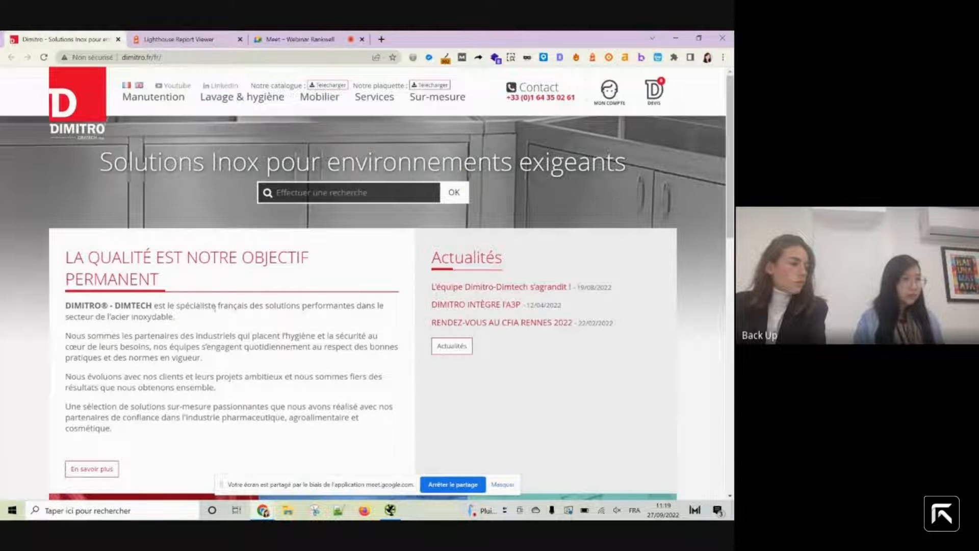
scroll(215, 308, "down", 1)
scroll(215, 308, "down", 8)
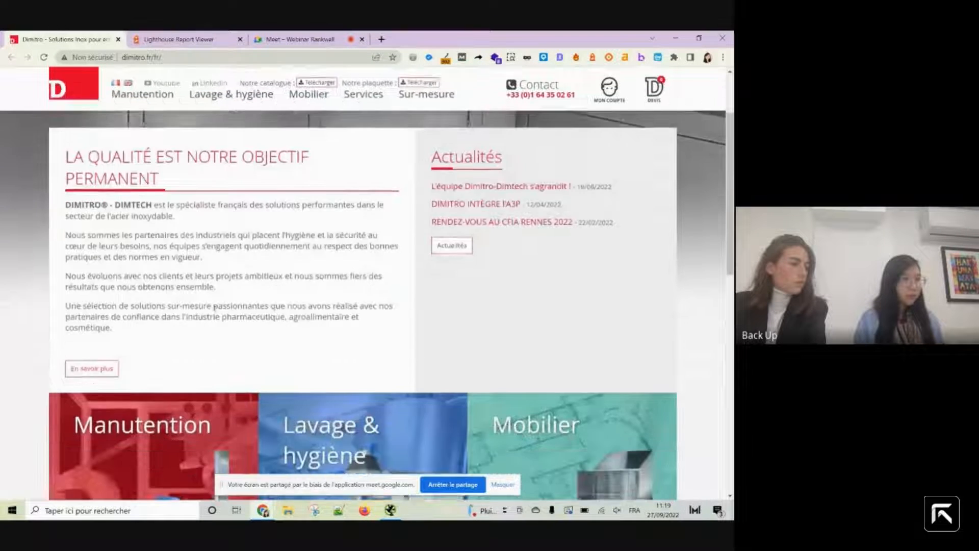
scroll(215, 312, "up", 2)
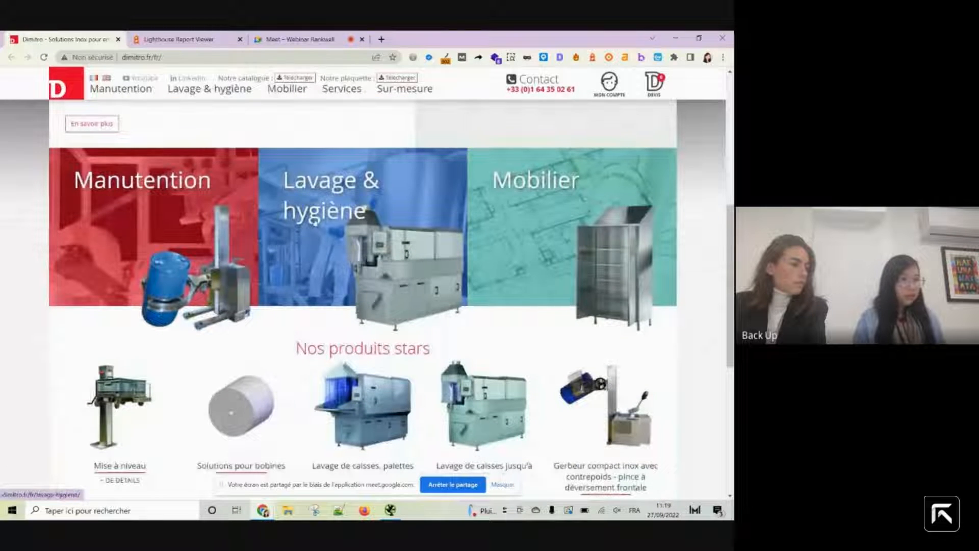
left_click(390, 510)
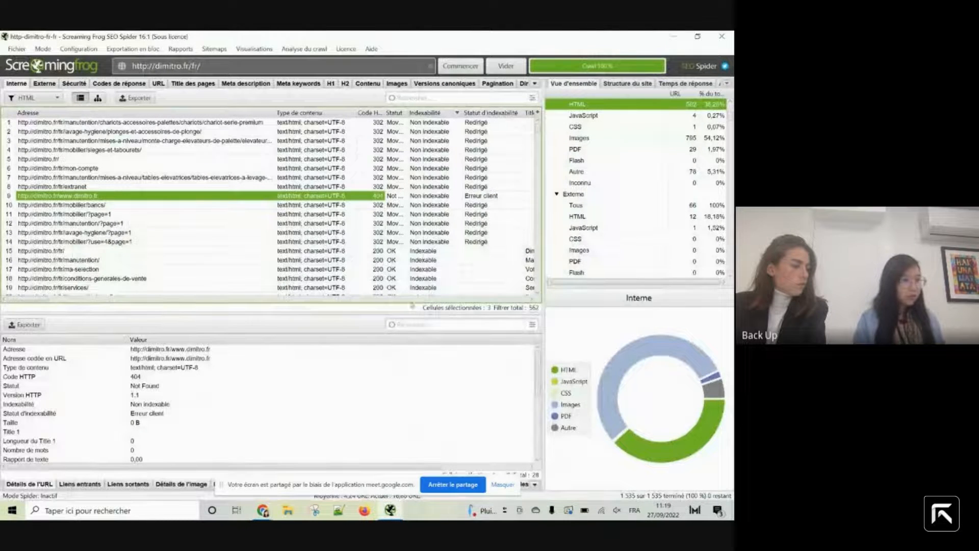
left_click(392, 510)
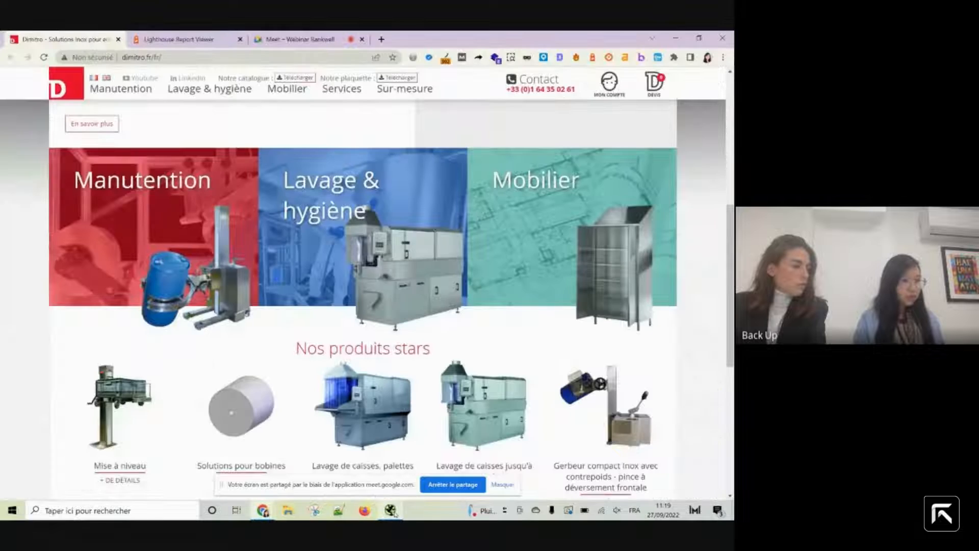
scroll(497, 333, "down", 3)
scroll(497, 333, "up", 1)
scroll(497, 333, "up", 5)
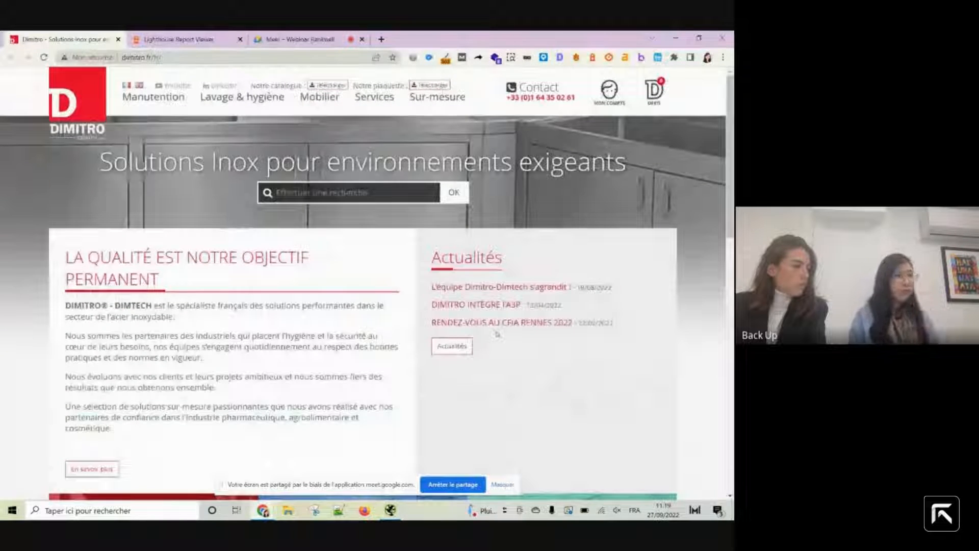
Step: Open the Lavage & hygiène category page and look over its introduction, product grid and pagination
left_click(222, 99)
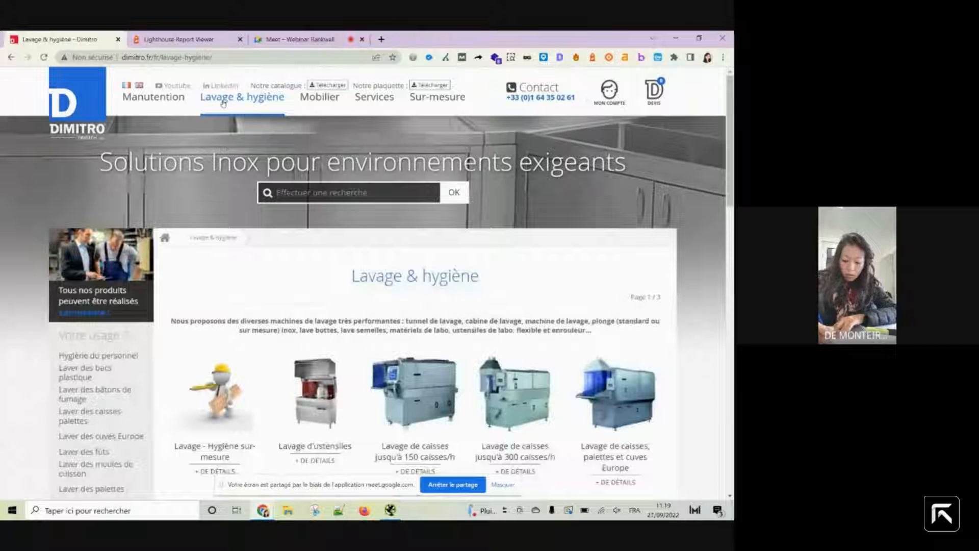
scroll(361, 313, "down", 1)
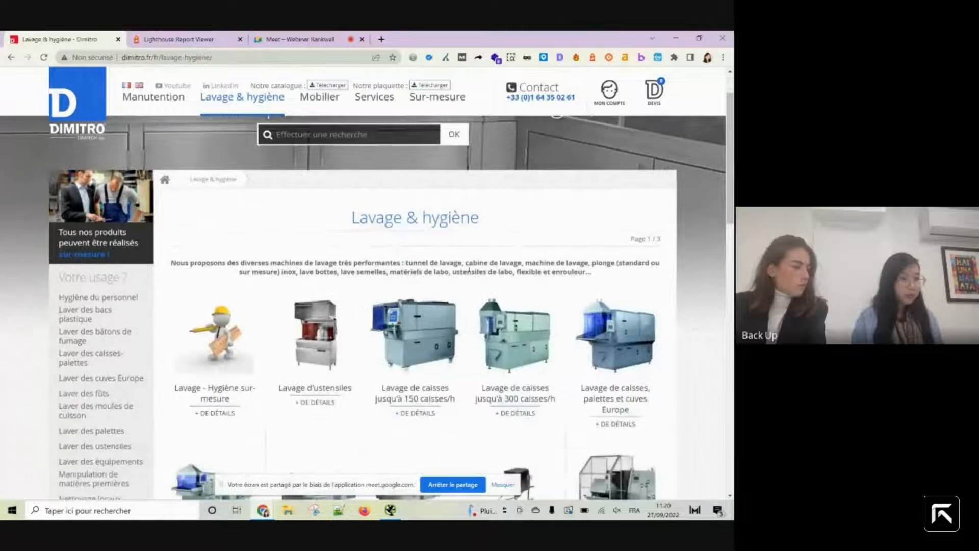
scroll(436, 270, "down", 9)
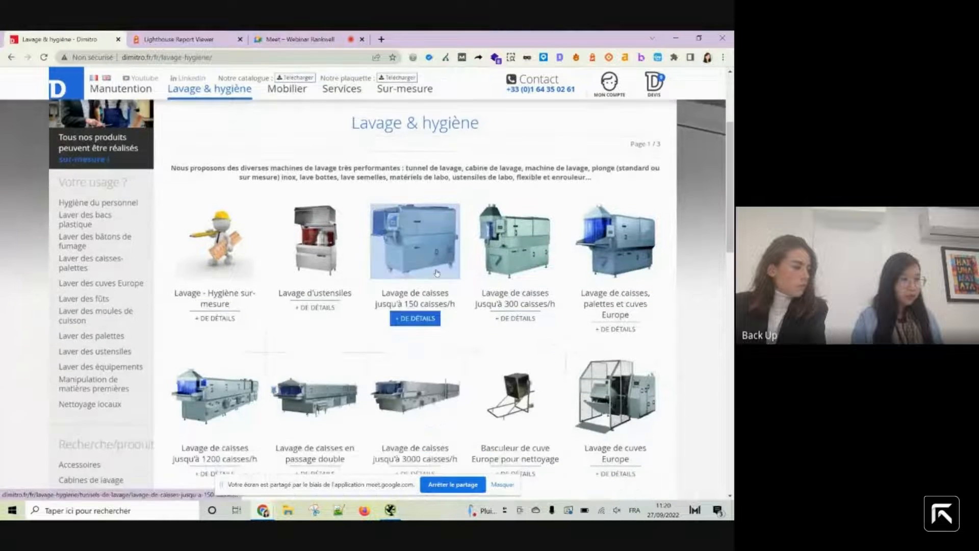
scroll(436, 272, "down", 3)
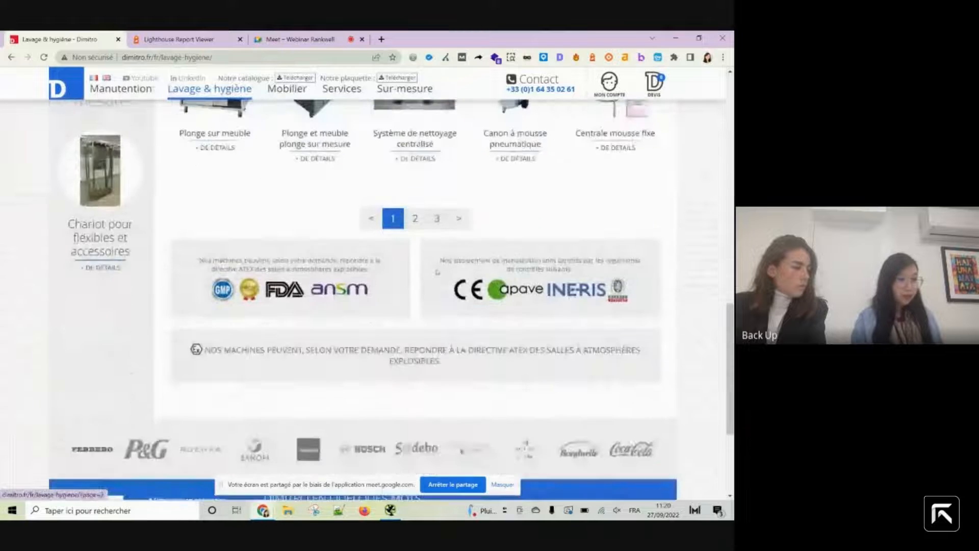
scroll(589, 462, "up", 5)
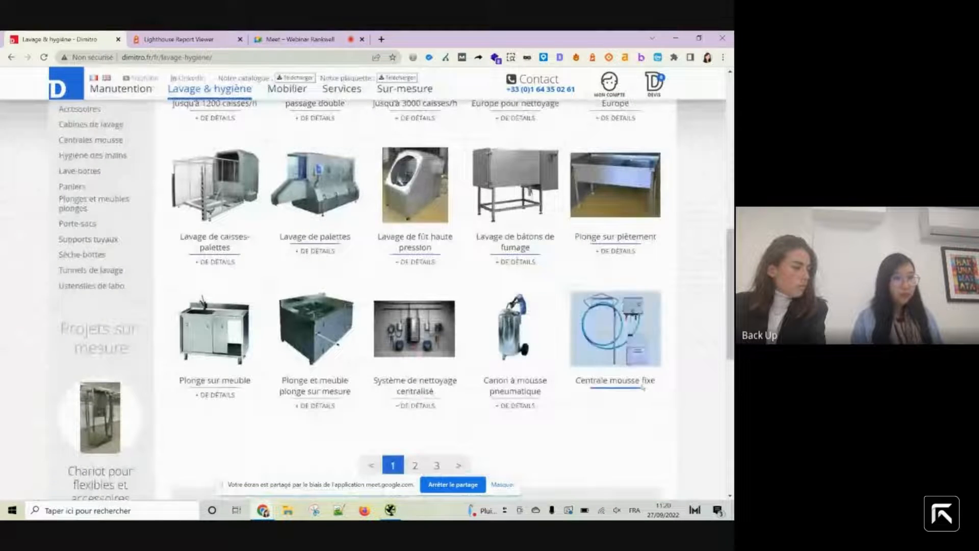
scroll(637, 357, "up", 8)
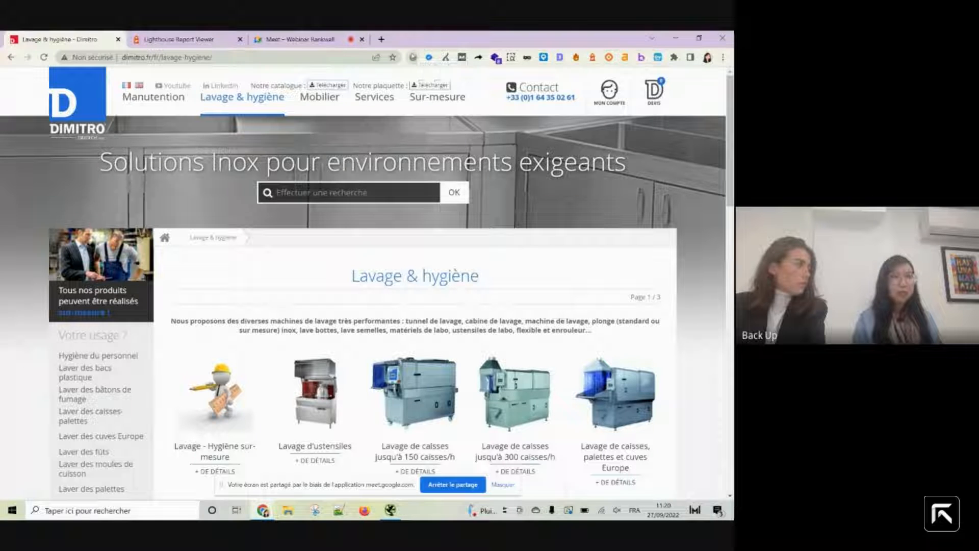
Step: Outline the headings of the Lavage & hygiène page with the Web Developer extension
left_click(413, 57)
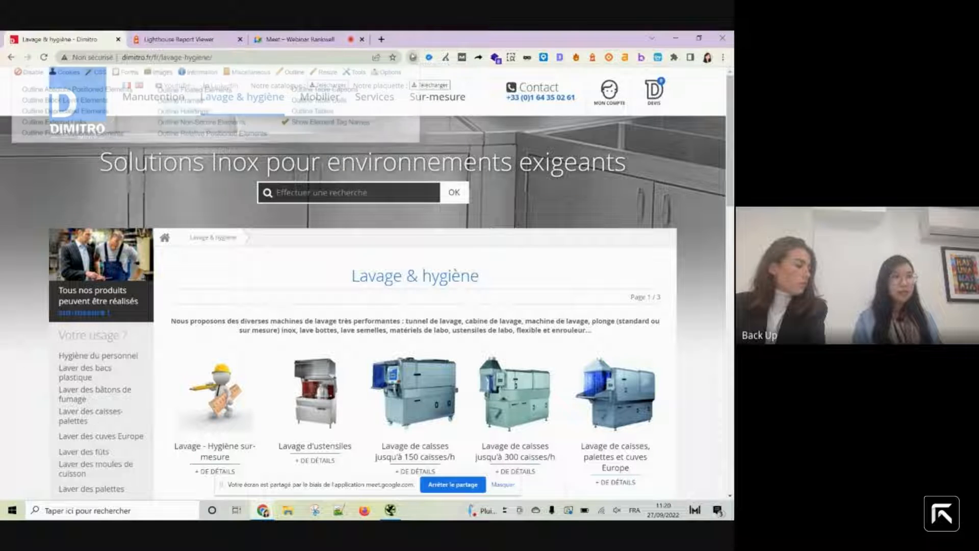
left_click(208, 74)
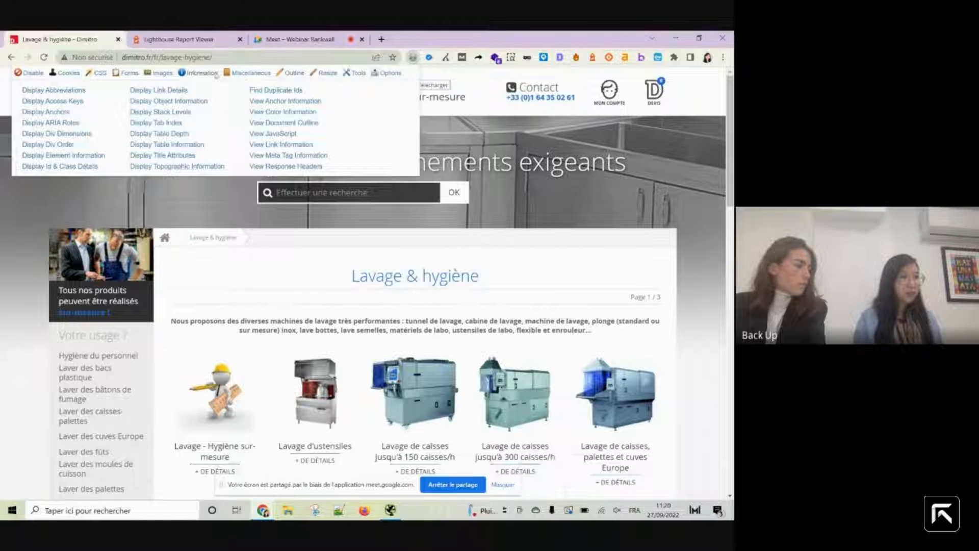
left_click(291, 73)
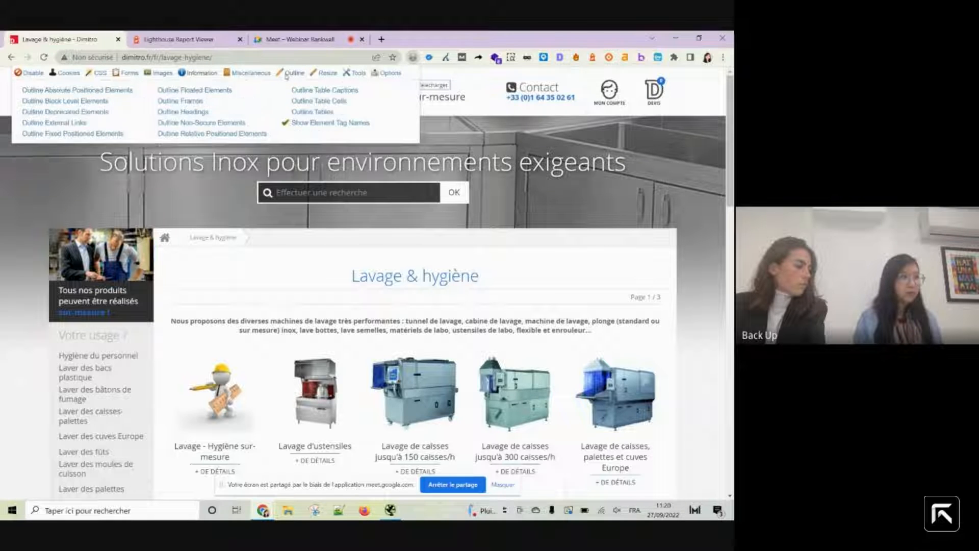
left_click(182, 111)
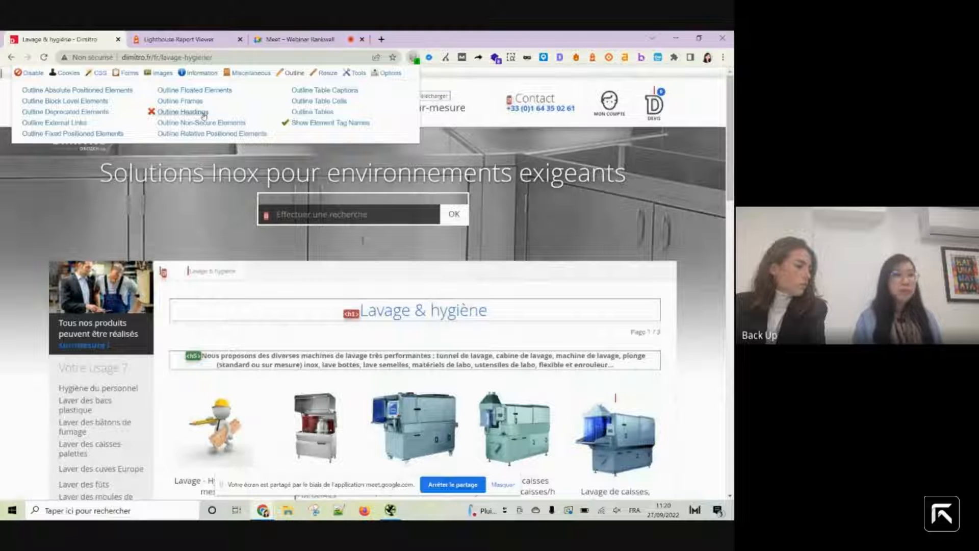
Step: View the document outline of the Lavage & hygiène page to review its heading hierarchy, and return to the page
left_click(202, 74)
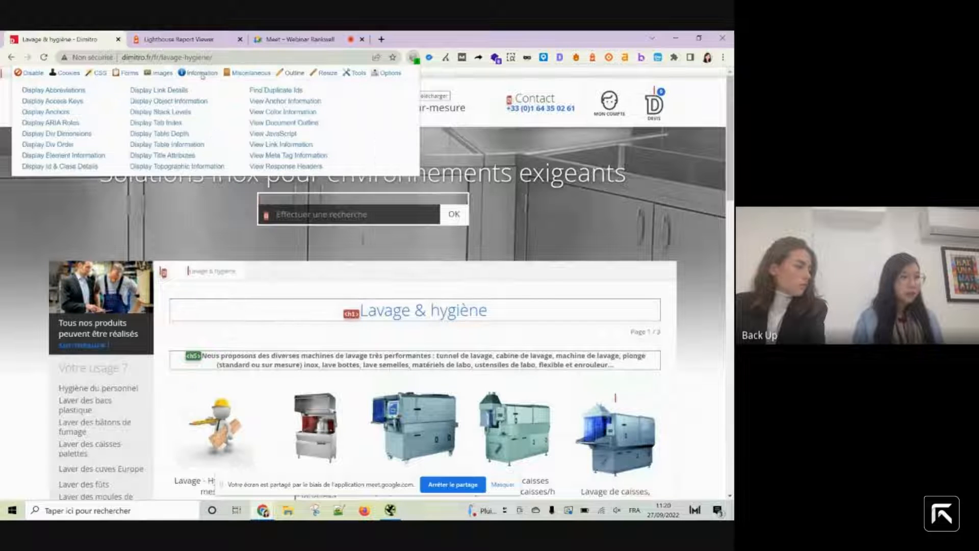
left_click(270, 125)
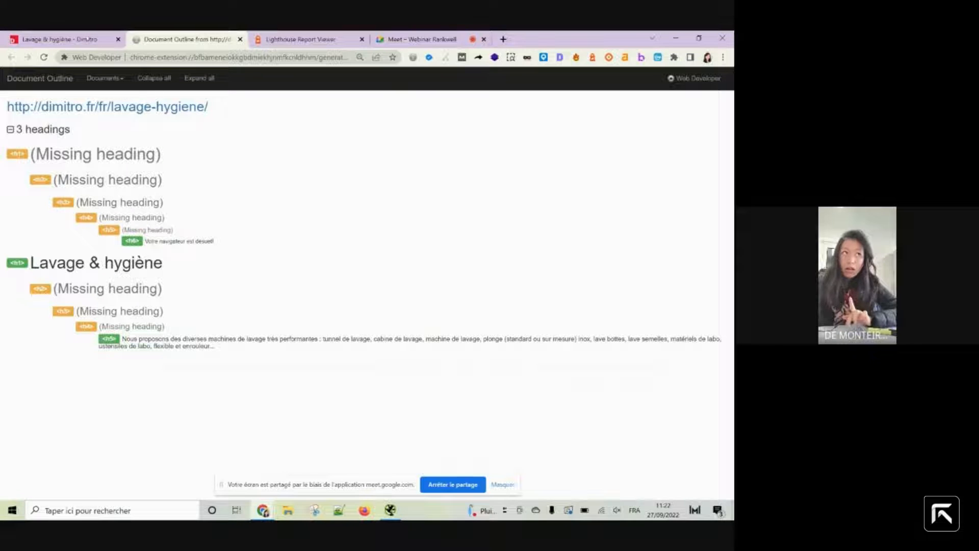
left_click(81, 34)
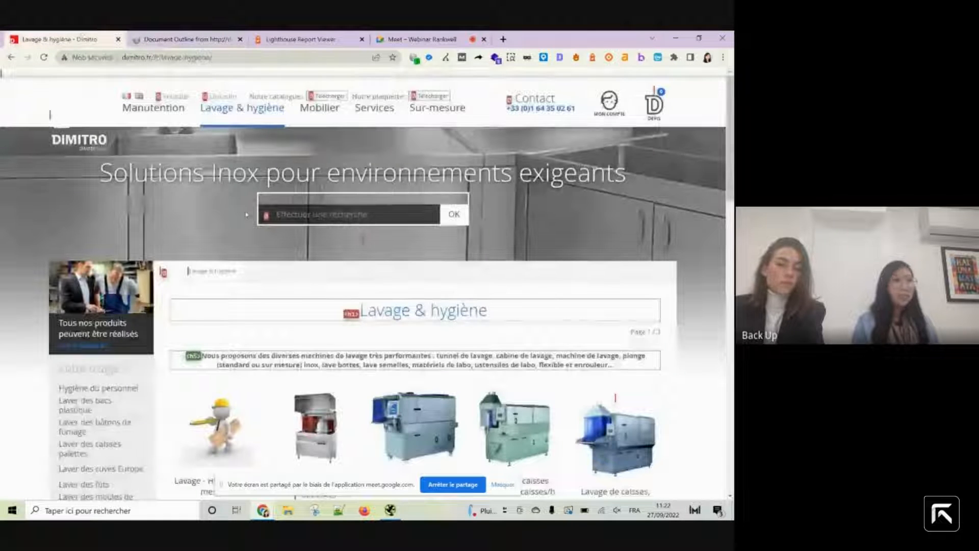
Step: Compare the Lavage & hygiène page's outlined headings with the missing heading levels in its document outline
scroll(247, 215, "down", 2)
scroll(247, 215, "up", 2)
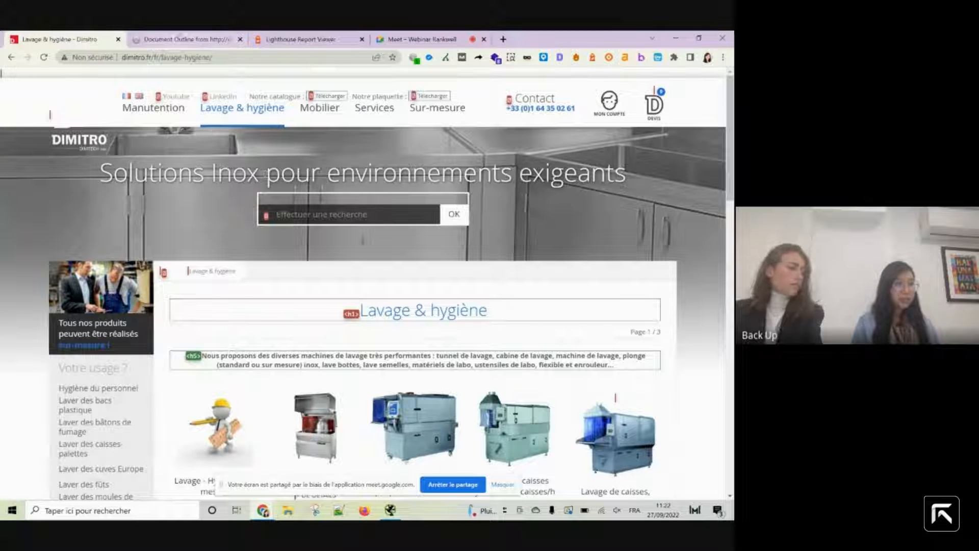
left_click(178, 38)
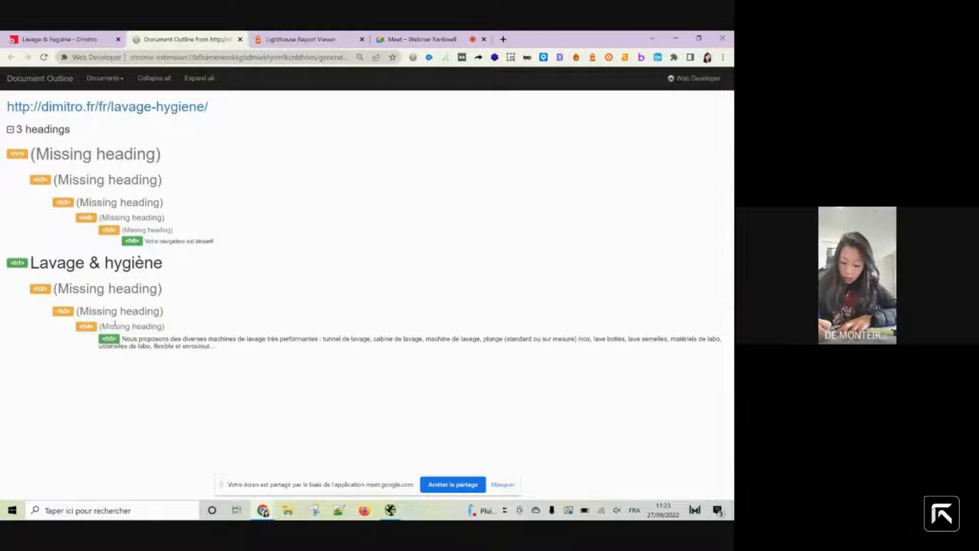
left_click(46, 35)
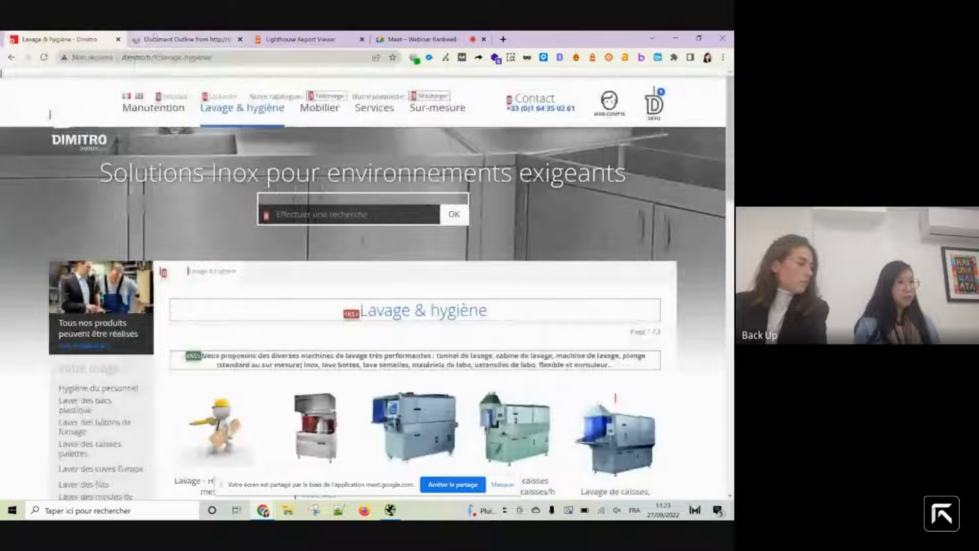
left_click(156, 37)
left_click(92, 39)
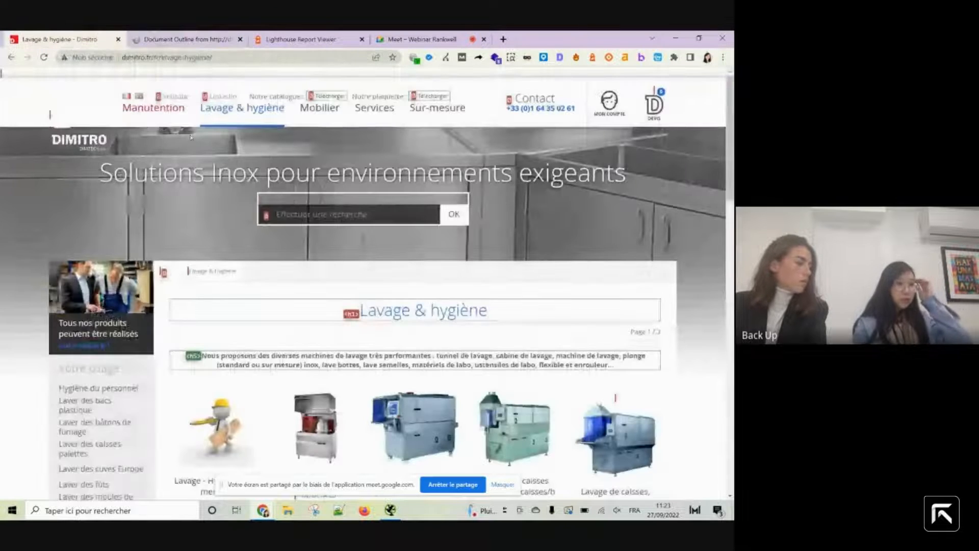
Step: Open the Lavage - Hygiène sur-mesure product page from the product grid and look over its description and photos
scroll(332, 269, "down", 2)
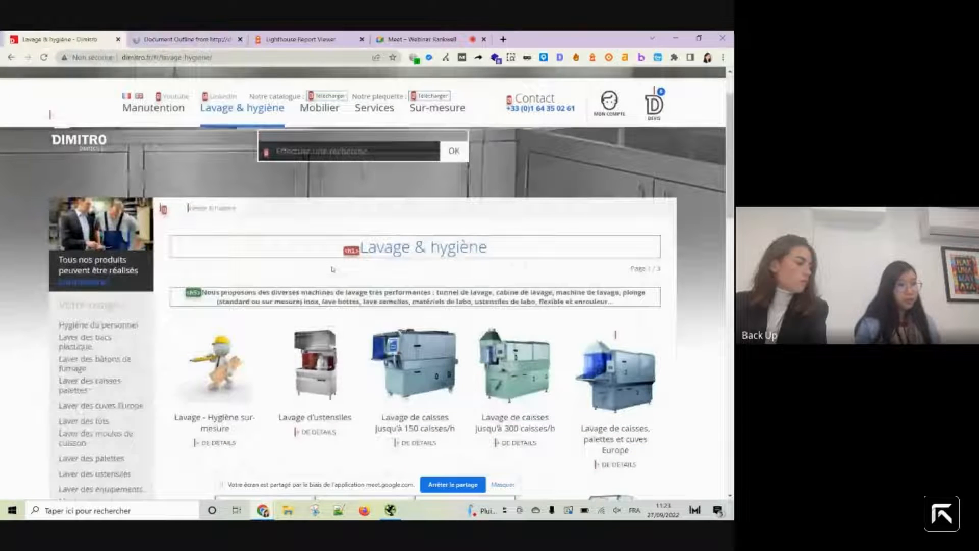
scroll(332, 268, "down", 1)
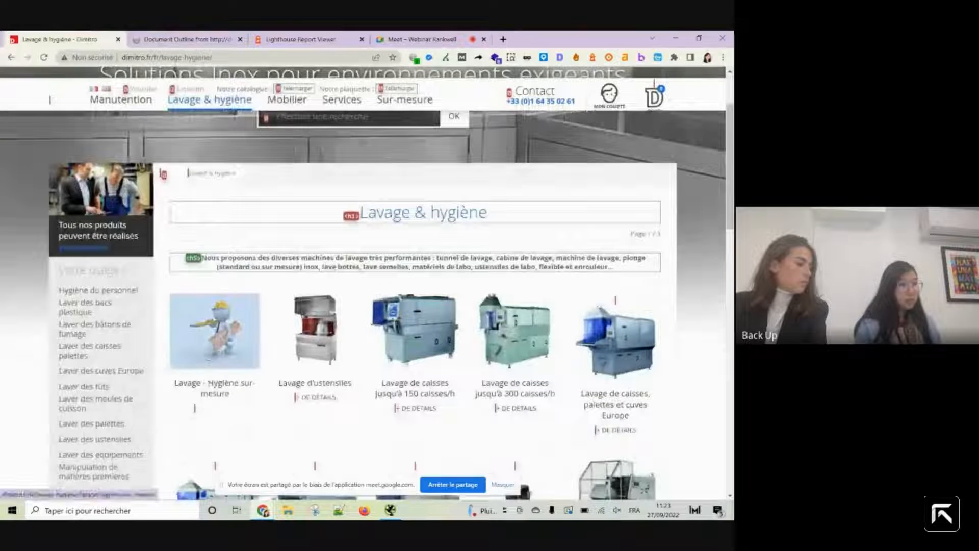
left_click(209, 363)
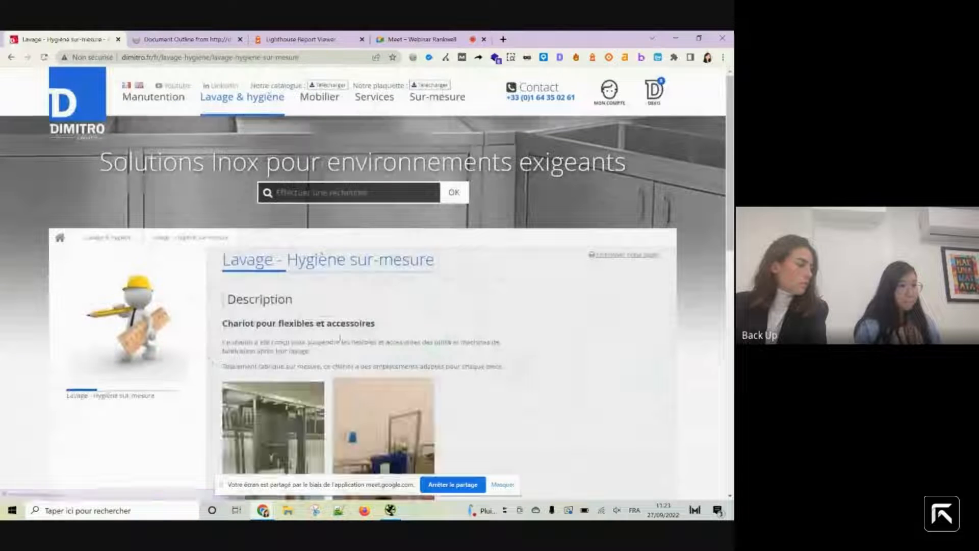
scroll(340, 338, "down", 2)
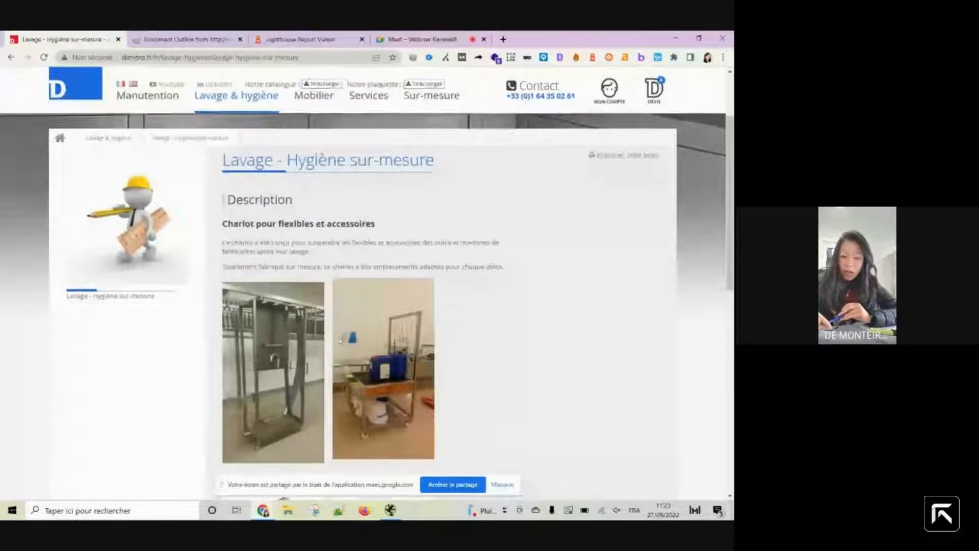
scroll(340, 341, "down", 1)
scroll(340, 340, "up", 1)
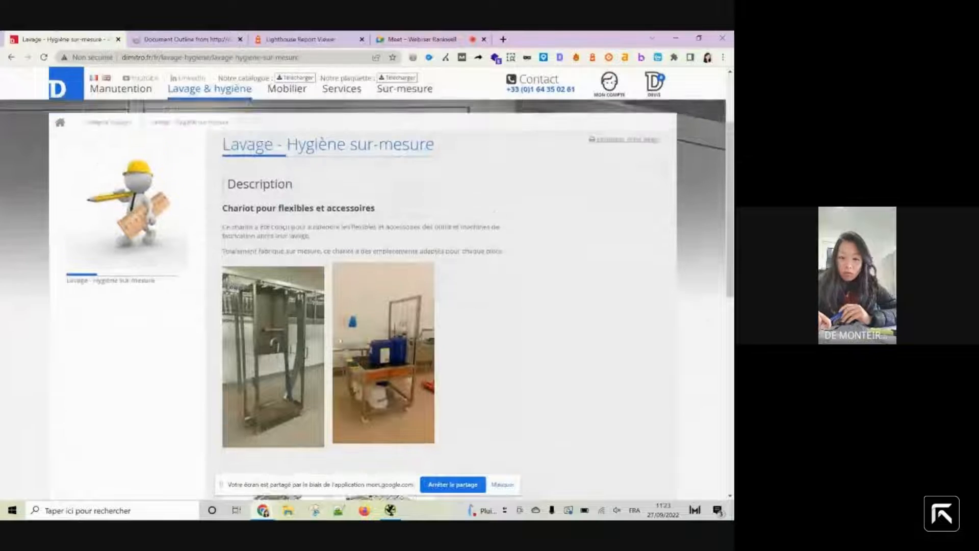
scroll(265, 277, "up", 3)
Step: Open the Manutention category page and examine its introduction, product grid and pagination
left_click(169, 108)
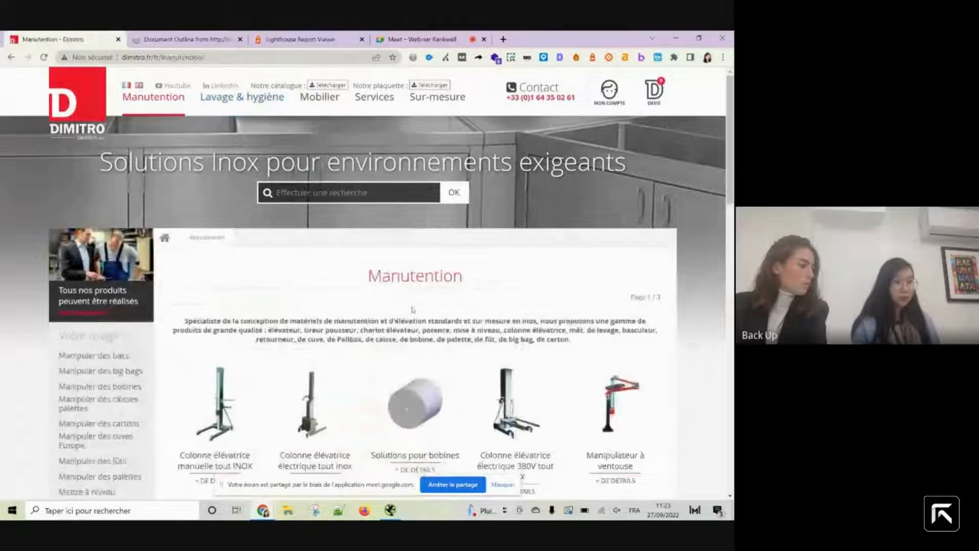
scroll(413, 310, "down", 1)
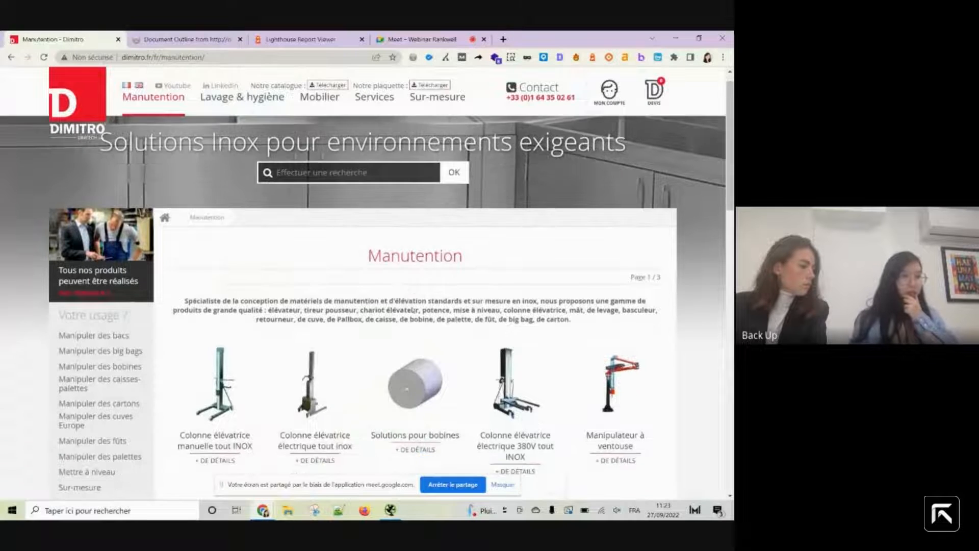
scroll(413, 310, "down", 2)
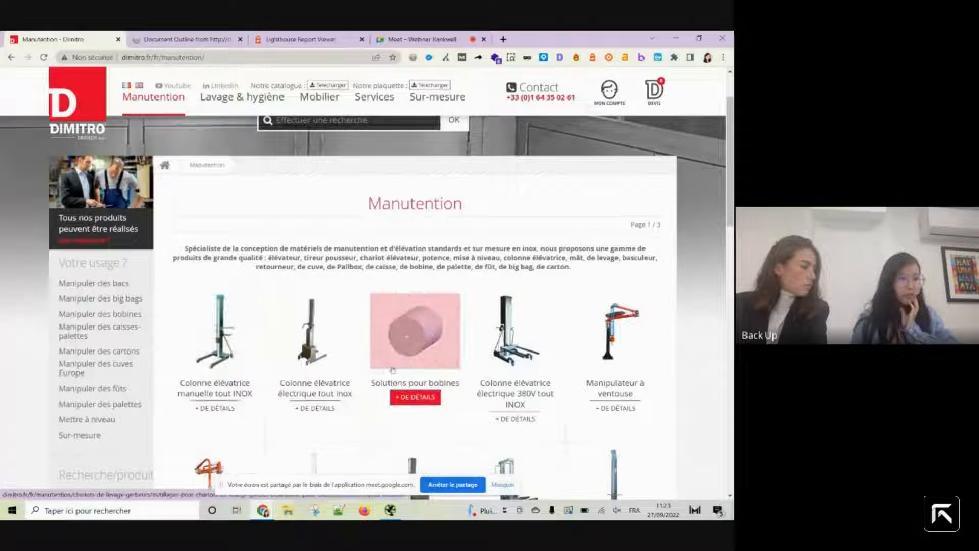
scroll(392, 369, "down", 2)
scroll(392, 369, "down", 6)
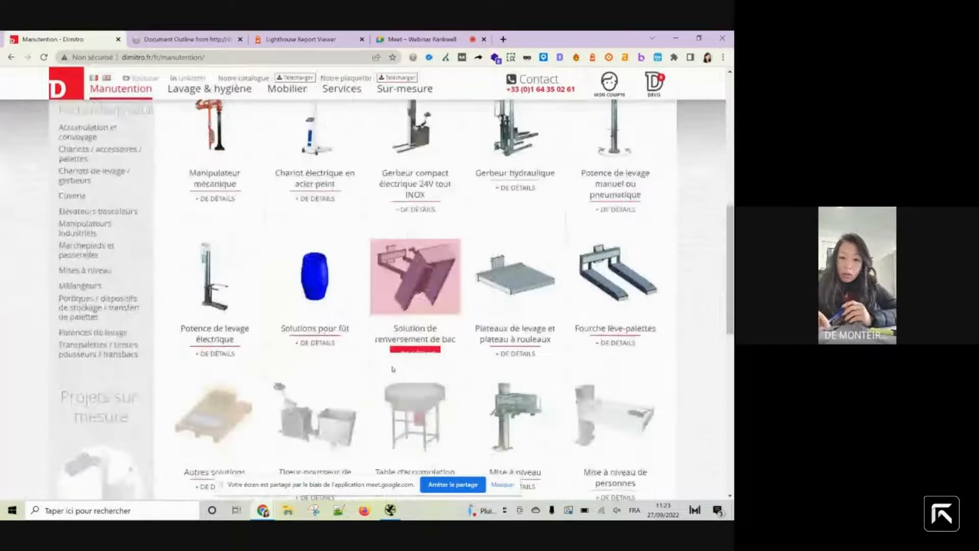
scroll(392, 368, "down", 3)
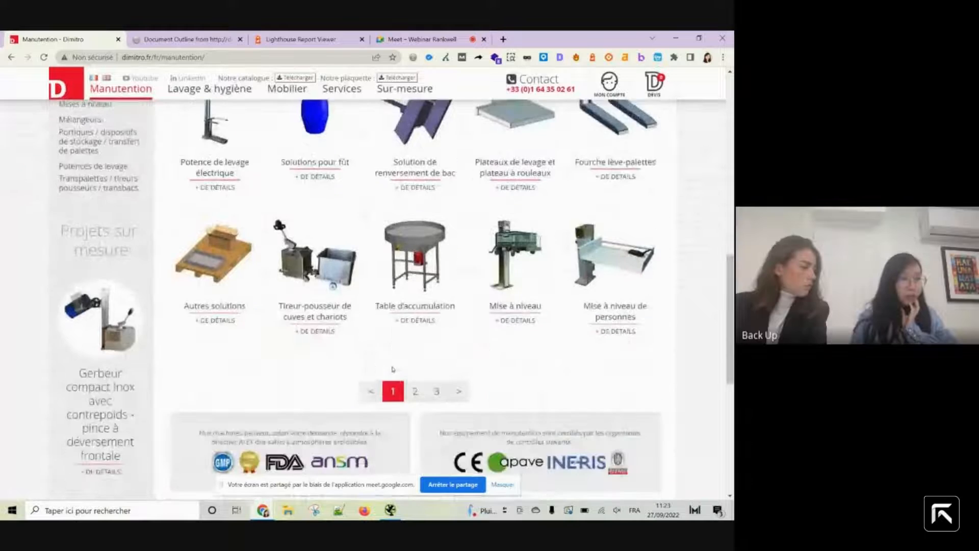
scroll(393, 369, "up", 10)
scroll(494, 295, "down", 1)
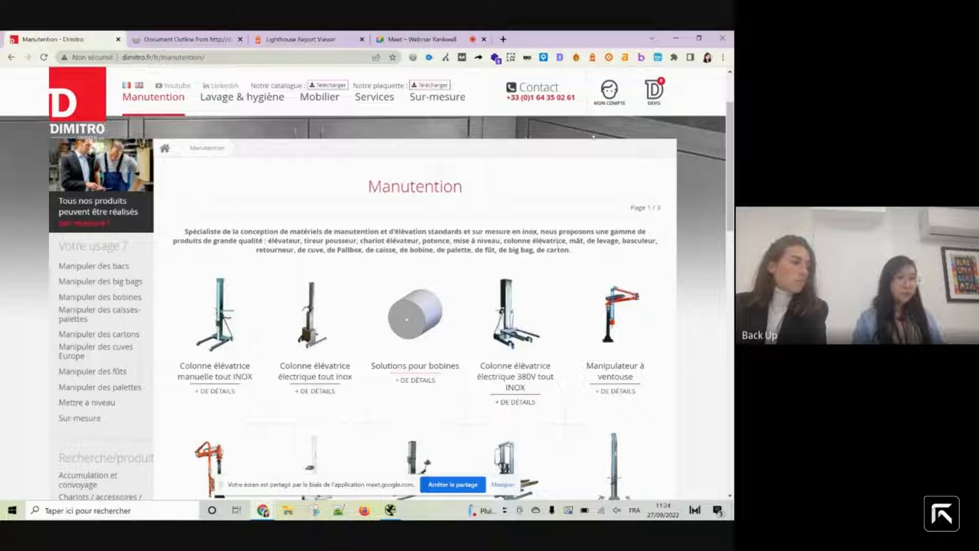
Step: Open the Colonne élévatrice manuelle tout INOX product page and look through its description, videos and models table
left_click(208, 337)
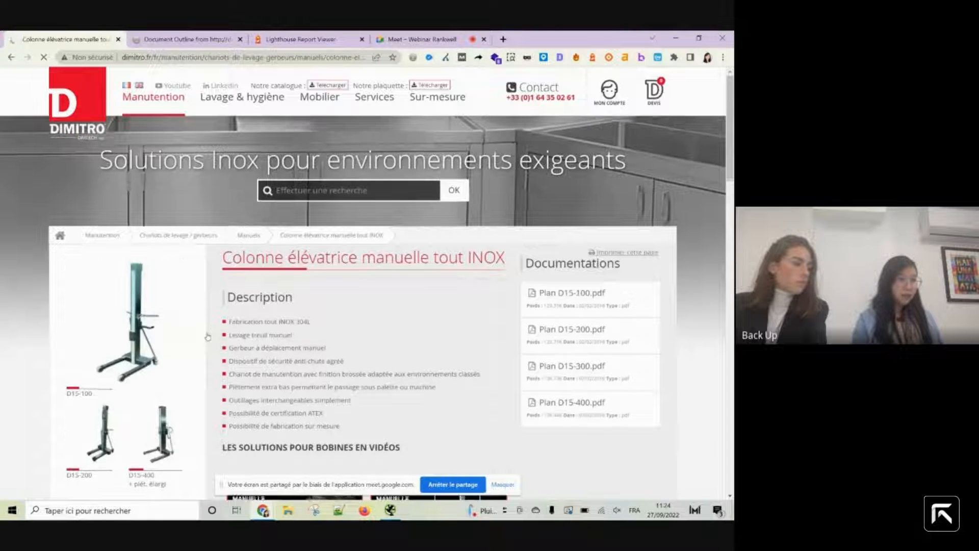
scroll(208, 336, "down", 1)
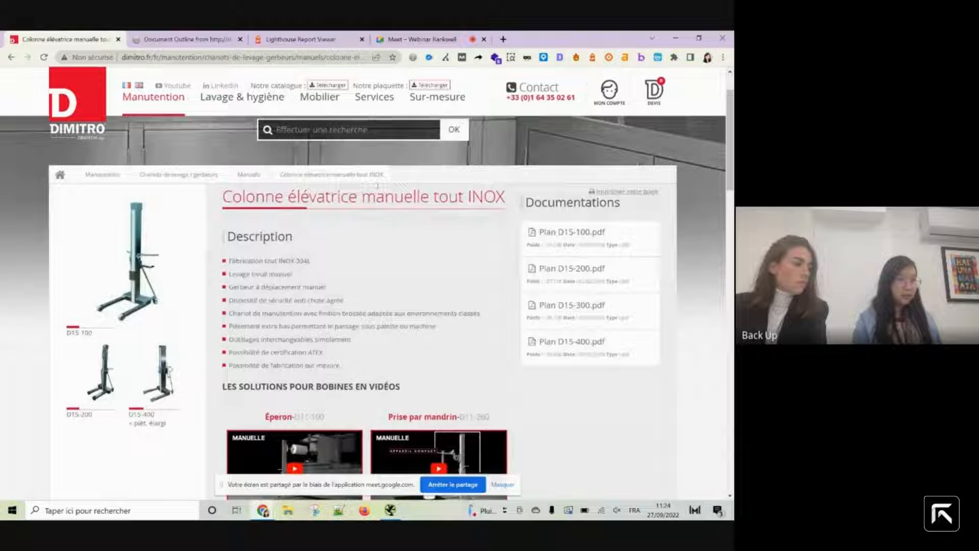
scroll(314, 401, "down", 6)
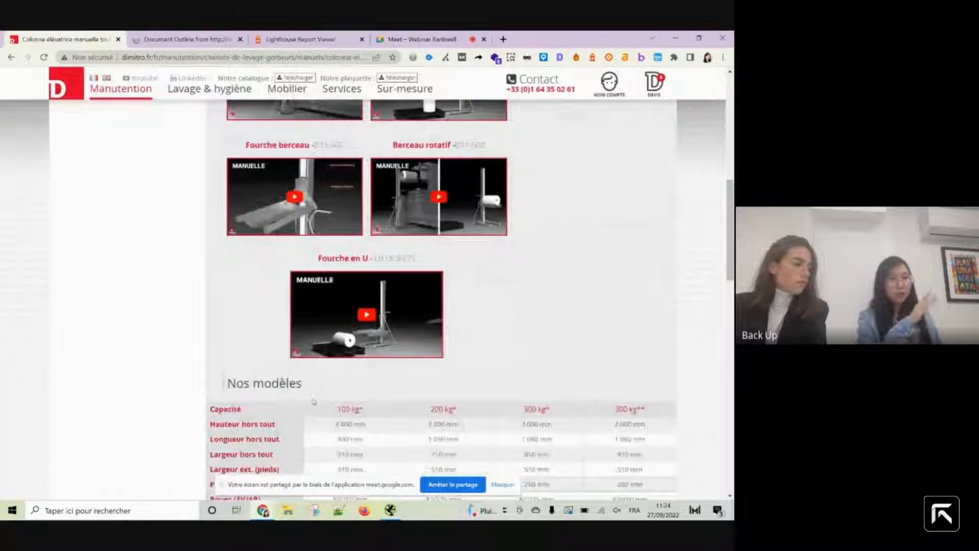
scroll(314, 401, "up", 1)
scroll(314, 401, "up", 3)
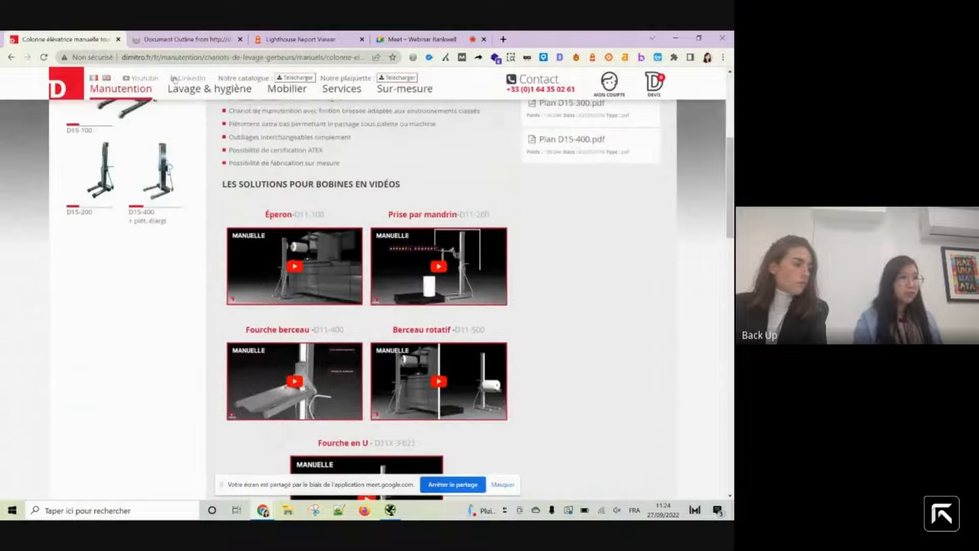
Step: Close the document outline of the Lavage & hygiène page and return to the Colonne élévatrice product page
left_click(192, 39)
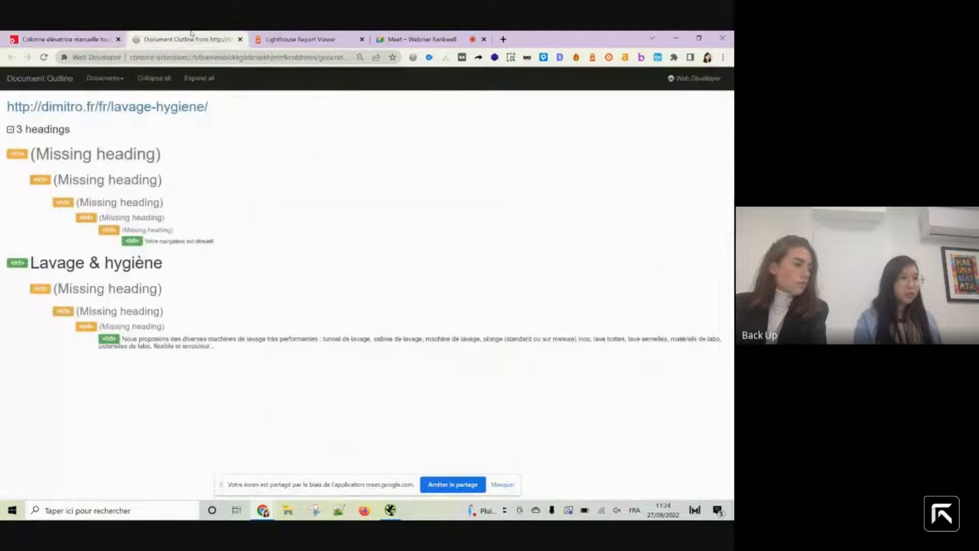
left_click(240, 39)
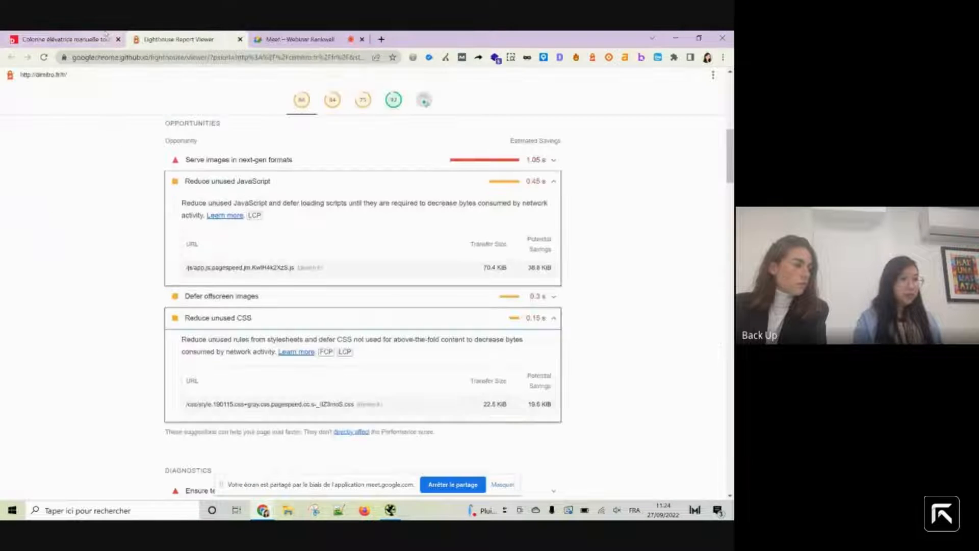
left_click(66, 39)
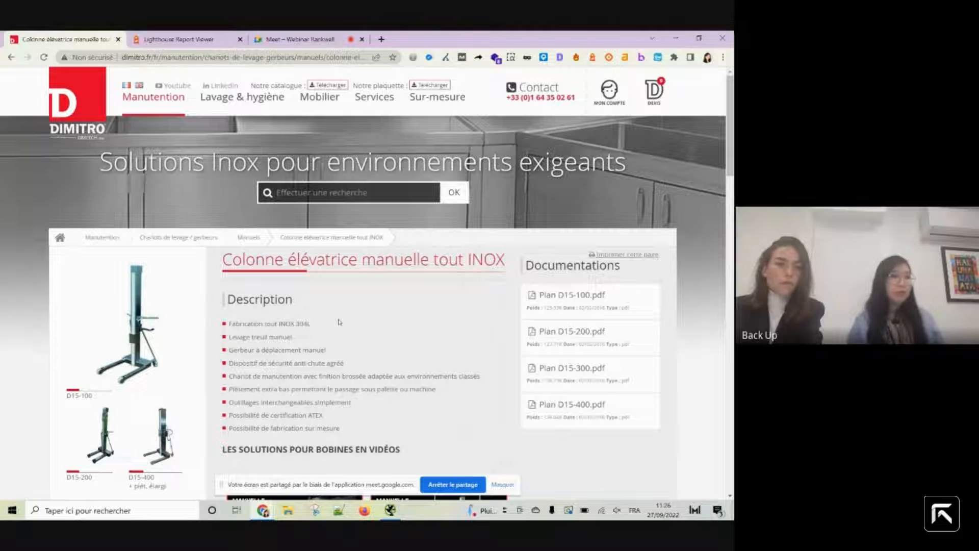
Step: Review the product page's description, video section and subheadings, and glance at the Web Developer extension's information tools
scroll(339, 321, "down", 4)
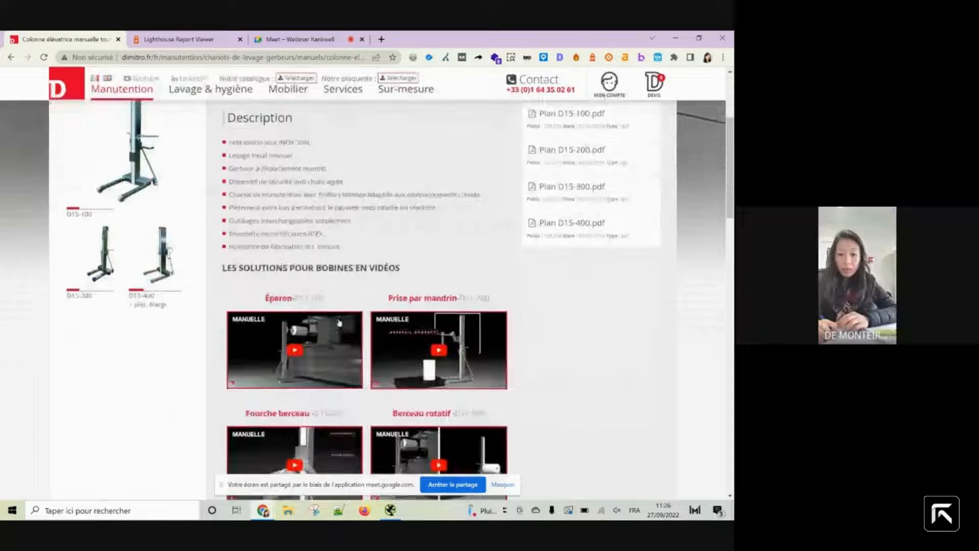
scroll(339, 321, "down", 2)
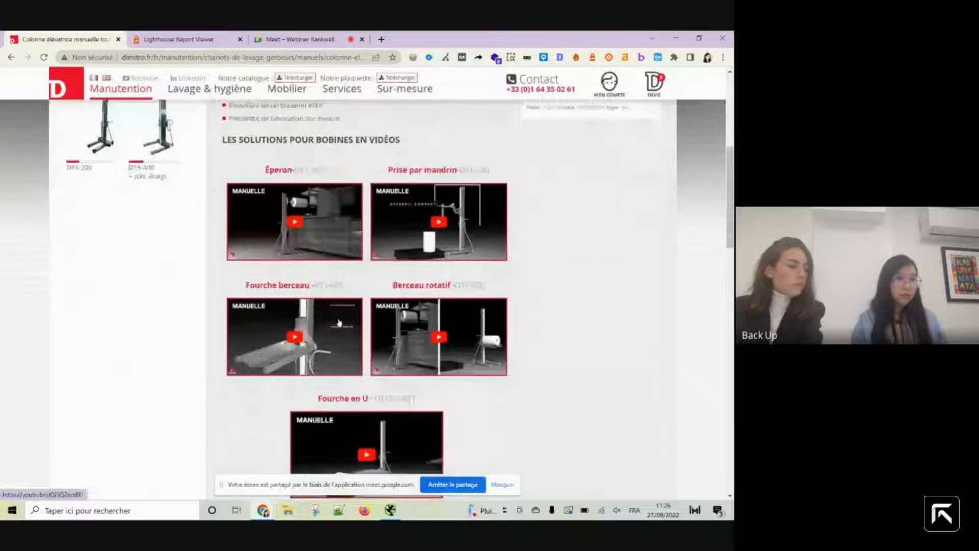
scroll(339, 321, "down", 2)
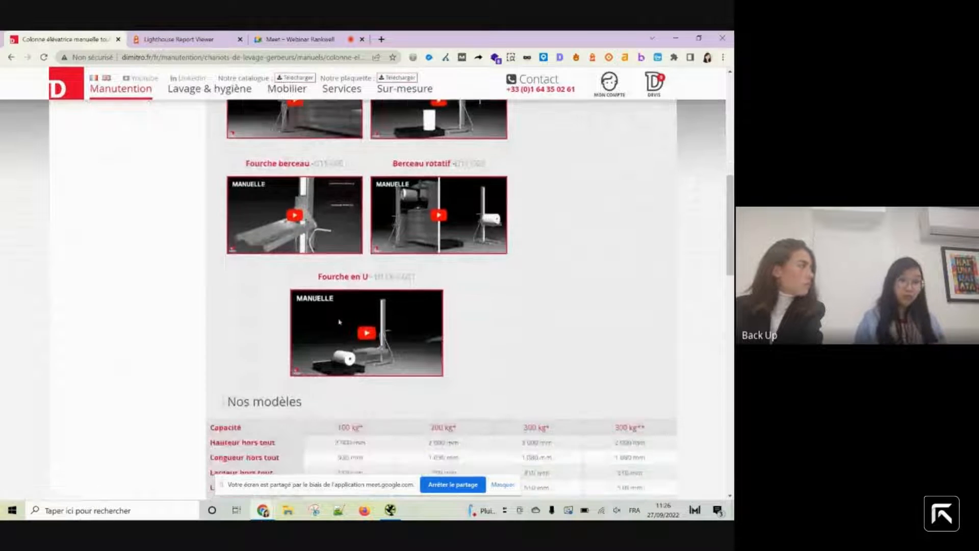
scroll(339, 321, "up", 2)
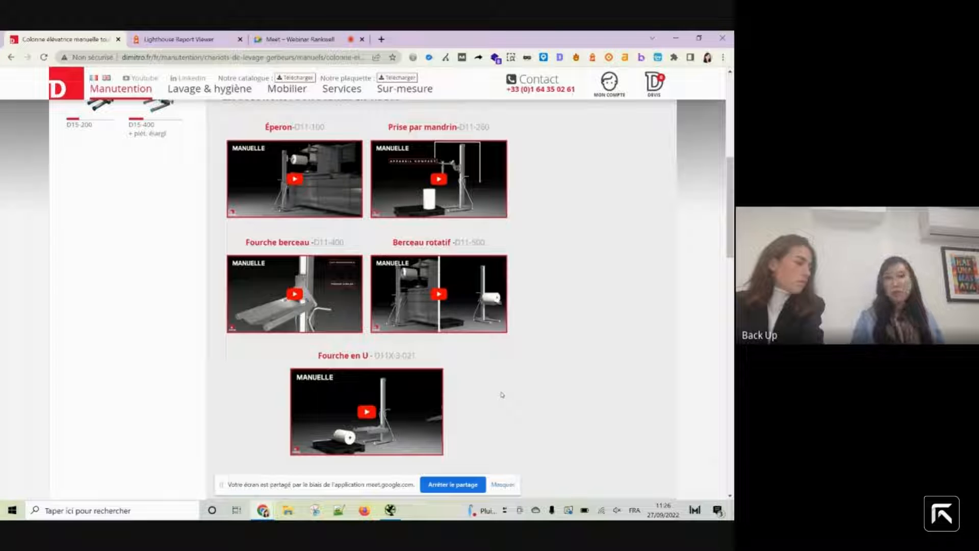
scroll(502, 394, "up", 6)
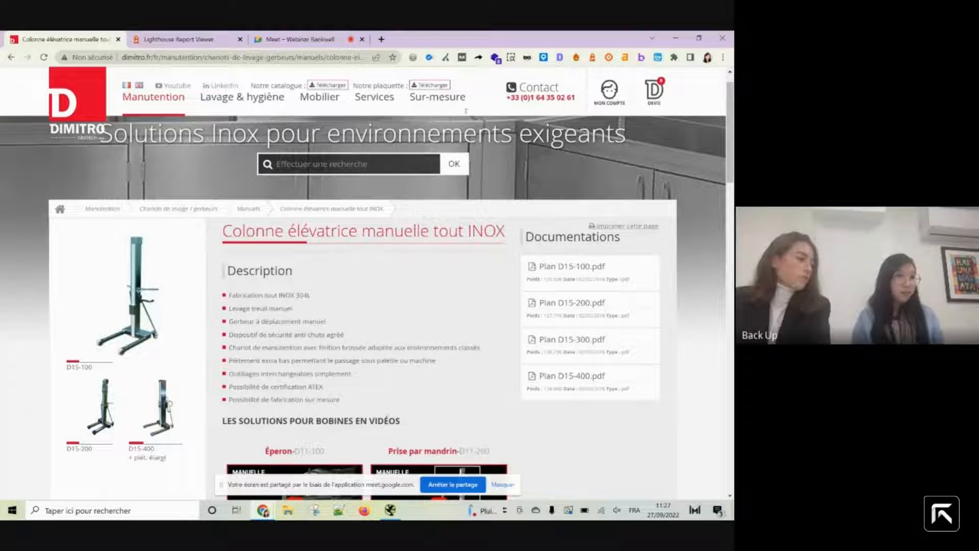
left_click(413, 58)
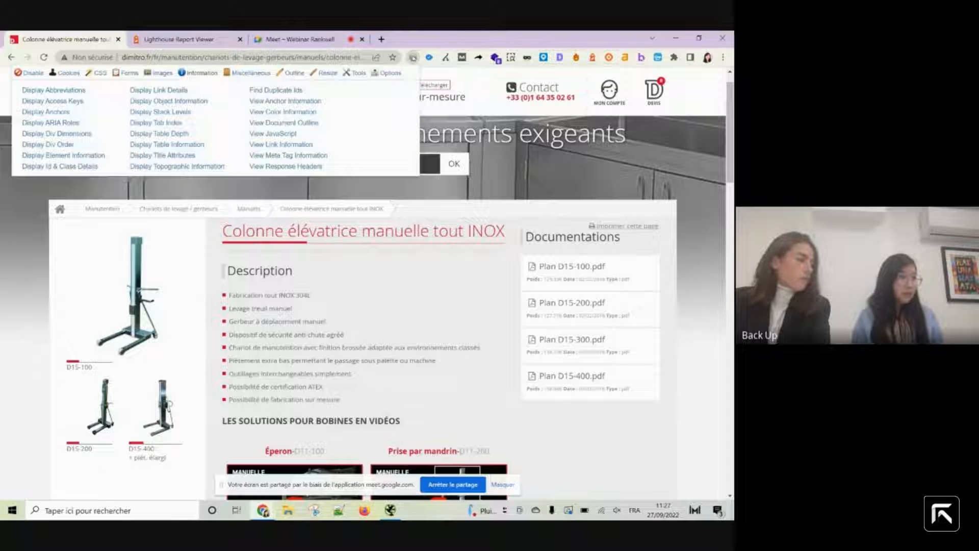
left_click(493, 112)
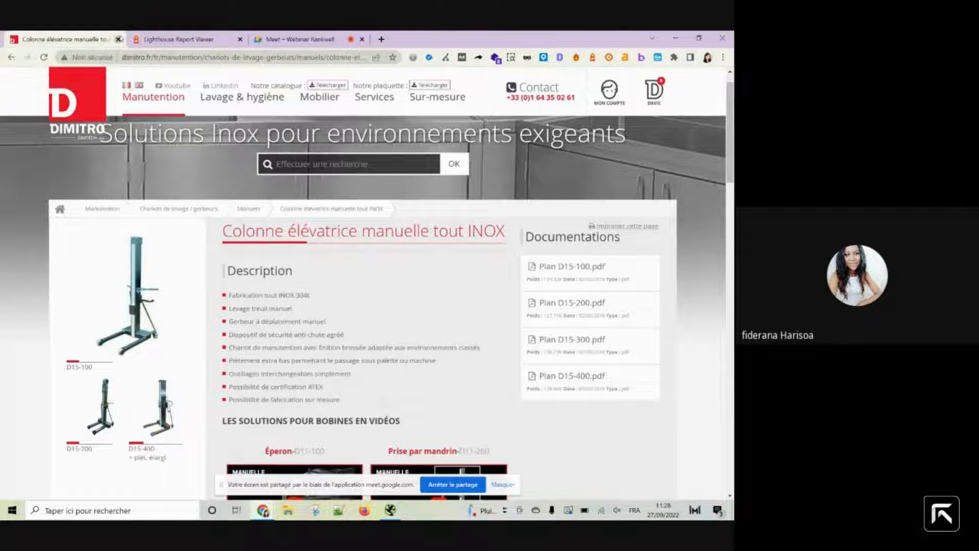
left_click(119, 39)
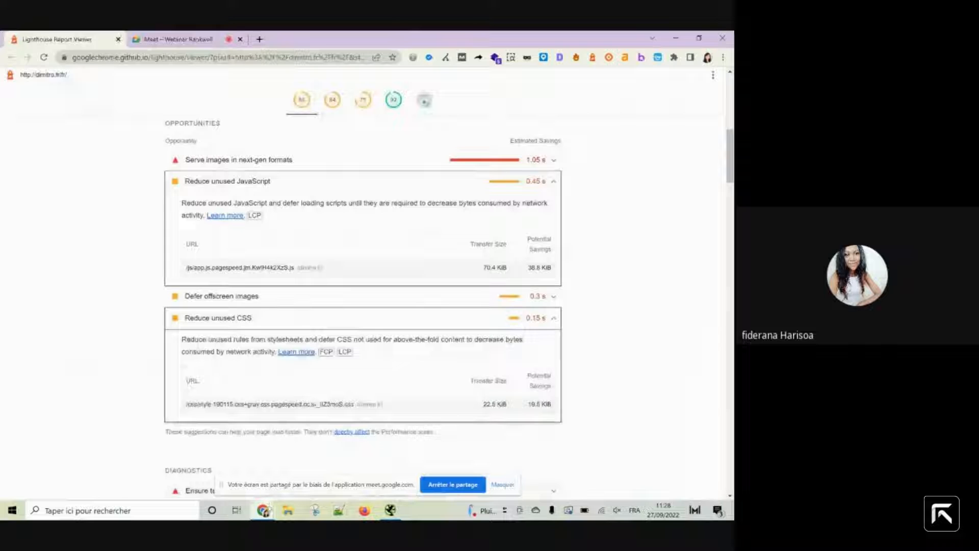
mouse_move(263, 509)
left_click(196, 468)
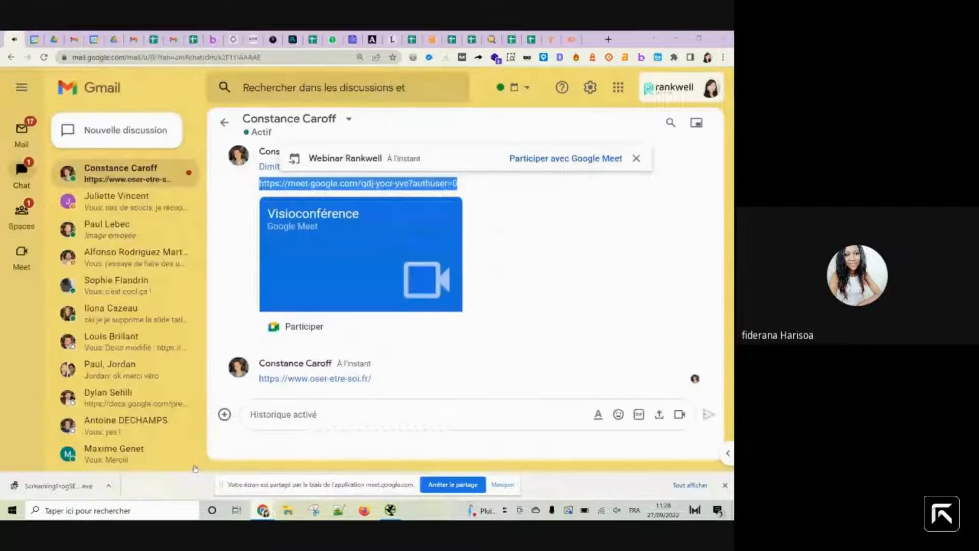
left_click(376, 379)
scroll(377, 379, "down", 2)
left_click_drag(373, 279, 258, 279)
key("ctrl+c")
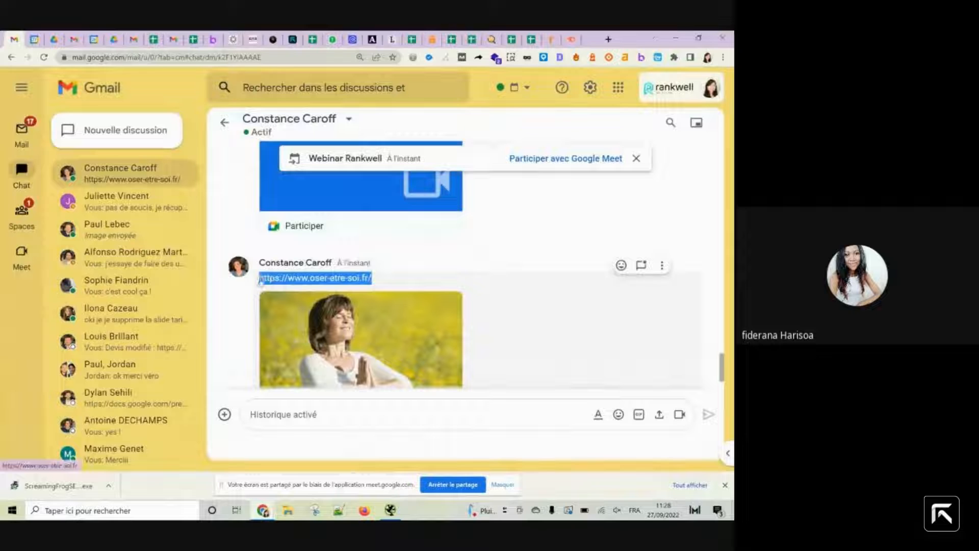
Step: Return to the Lighthouse report's Chrome window and load the copied oser-etre-soi.fr address in a new tab
left_click(265, 510)
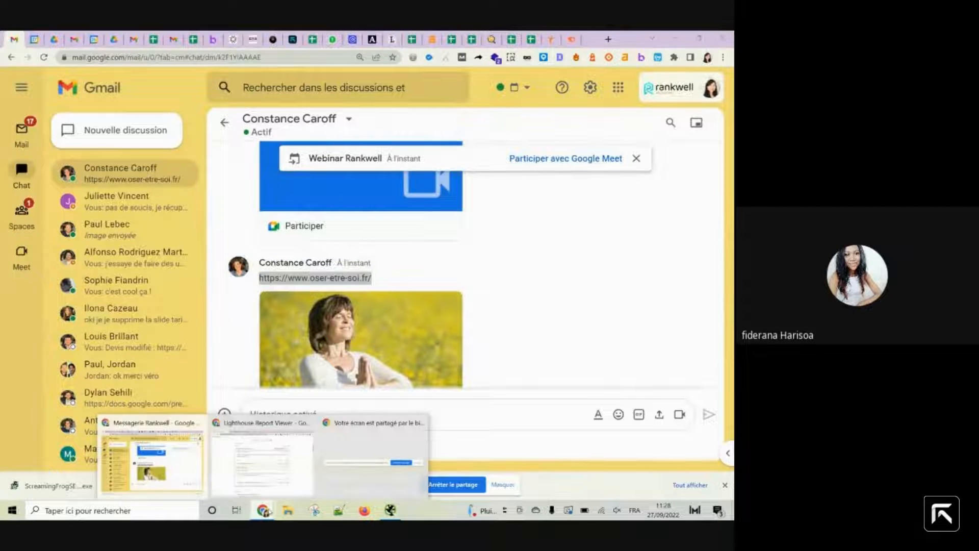
left_click(263, 456)
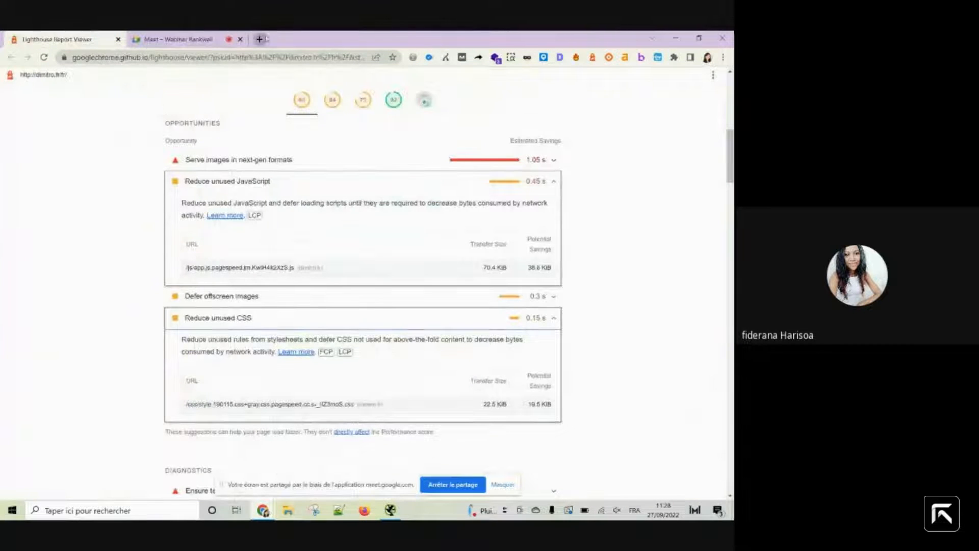
left_click(259, 39)
key("ctrl+v")
key("Return")
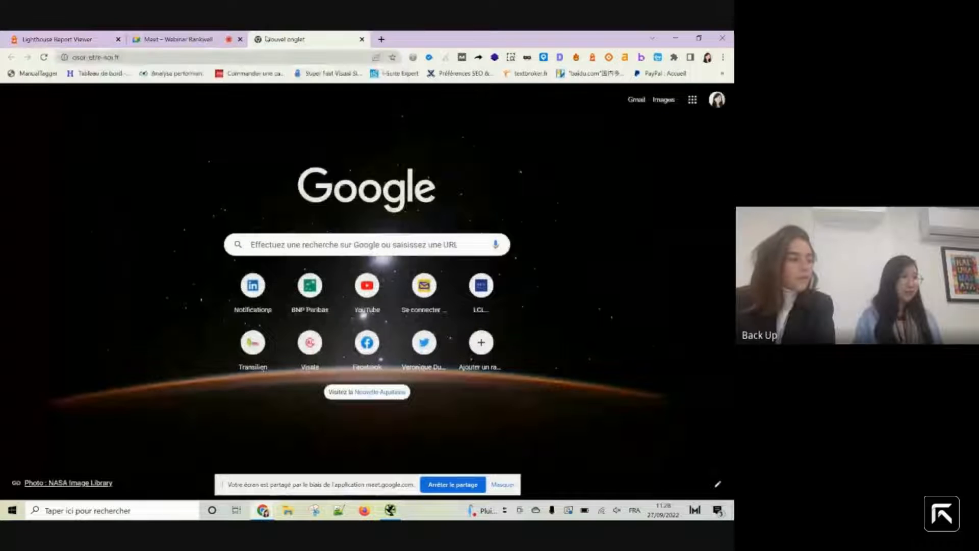
Step: Make the oser-etre-soi.fr tab the first one and clear away the Lighthouse Report Viewer tab and the screen-sharing notice
left_click_drag(267, 39, 46, 39)
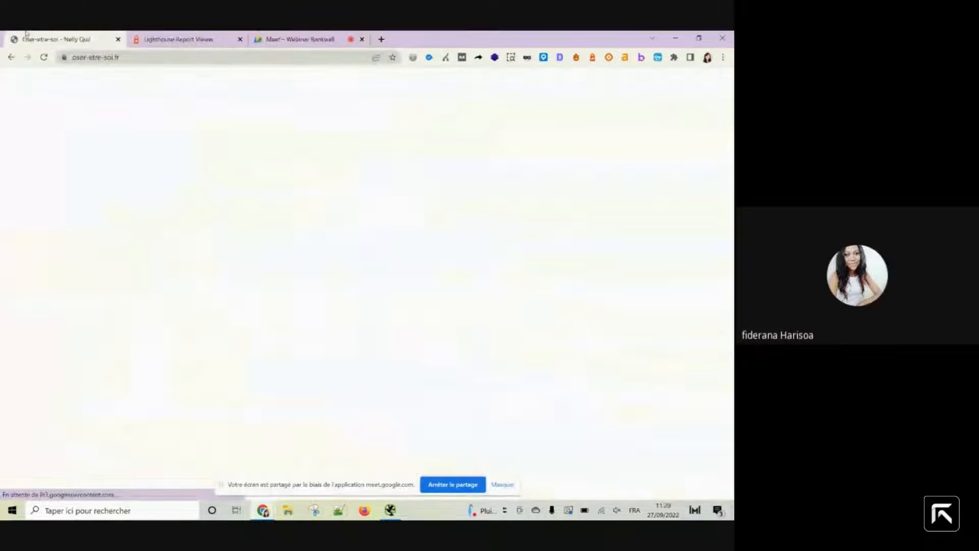
left_click(239, 39)
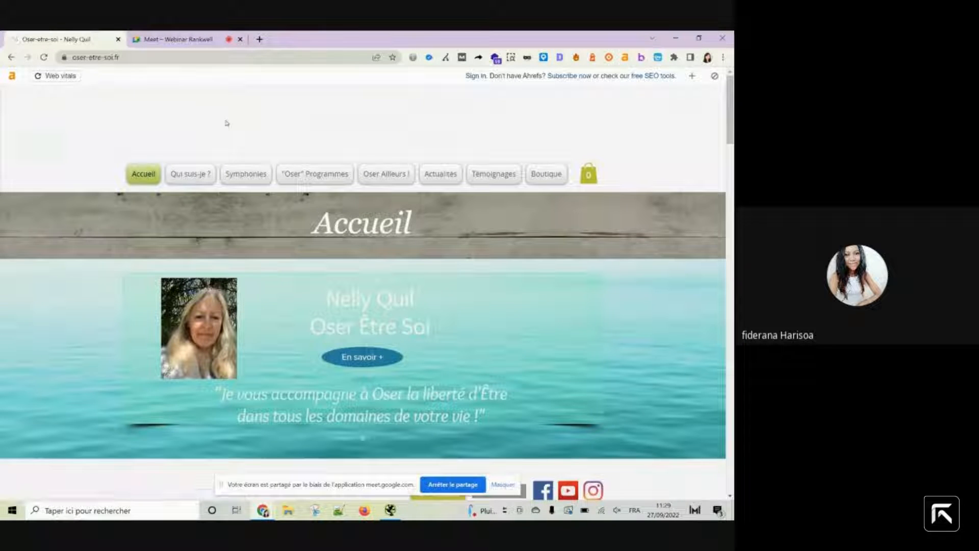
left_click(503, 485)
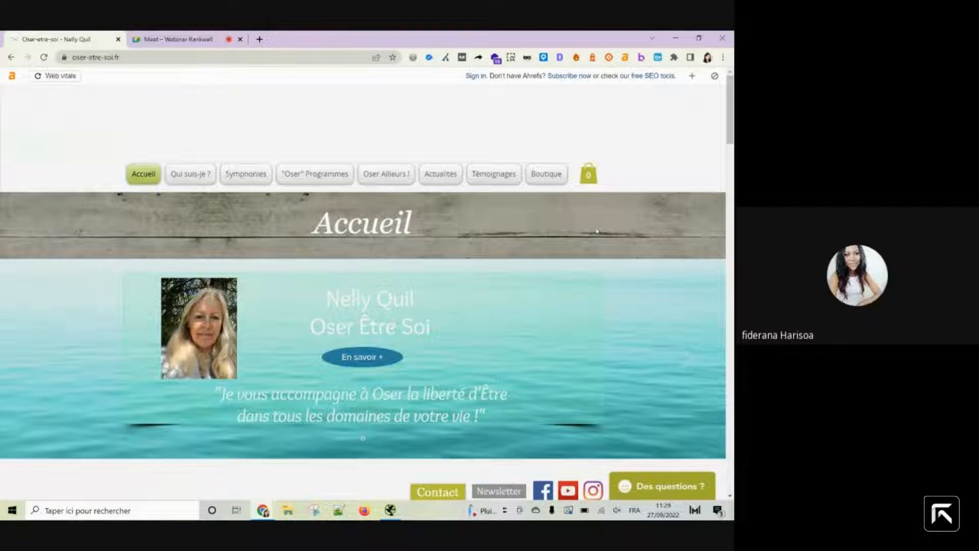
Step: Review the whole oser-etre-soi.fr home page, from the Accueil banner through the content tiles and videos to the footer
scroll(597, 231, "down", 5)
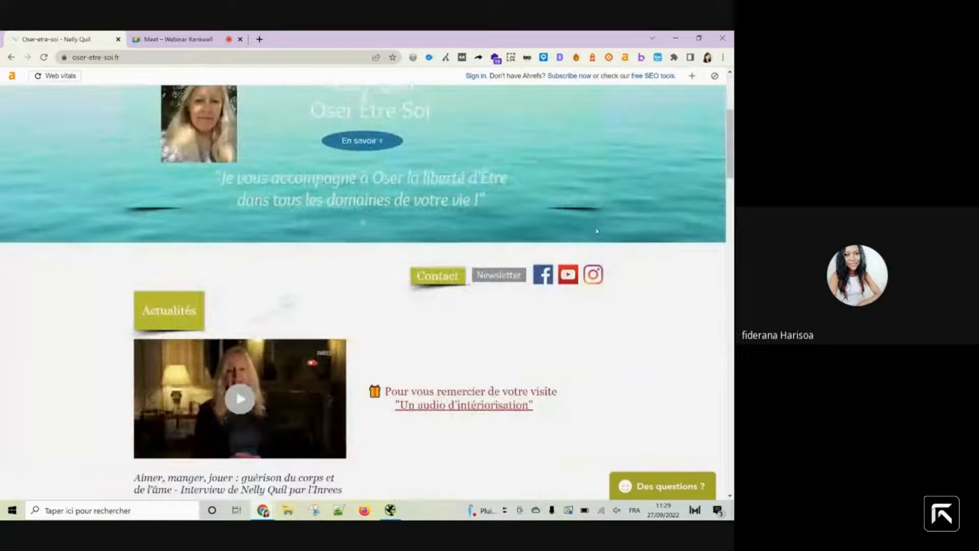
scroll(597, 231, "down", 6)
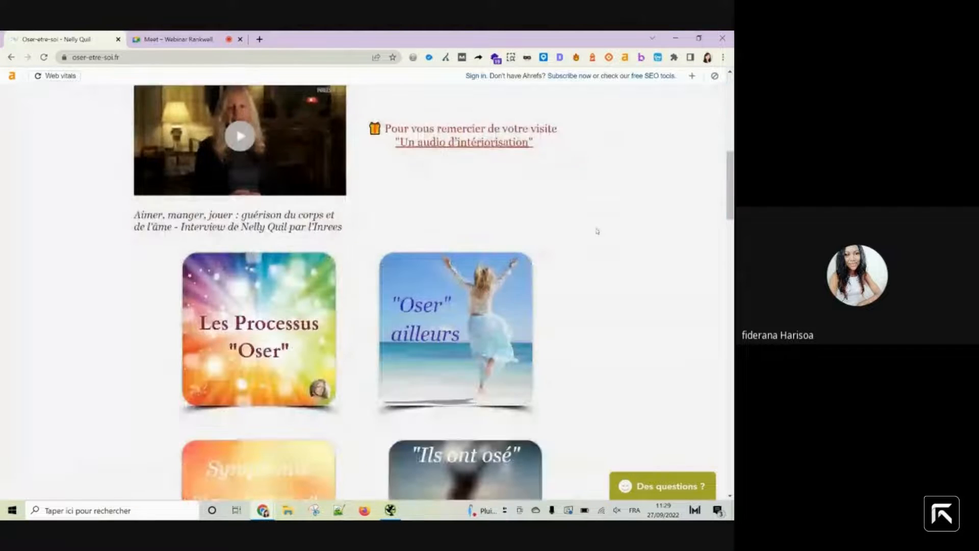
scroll(597, 231, "down", 8)
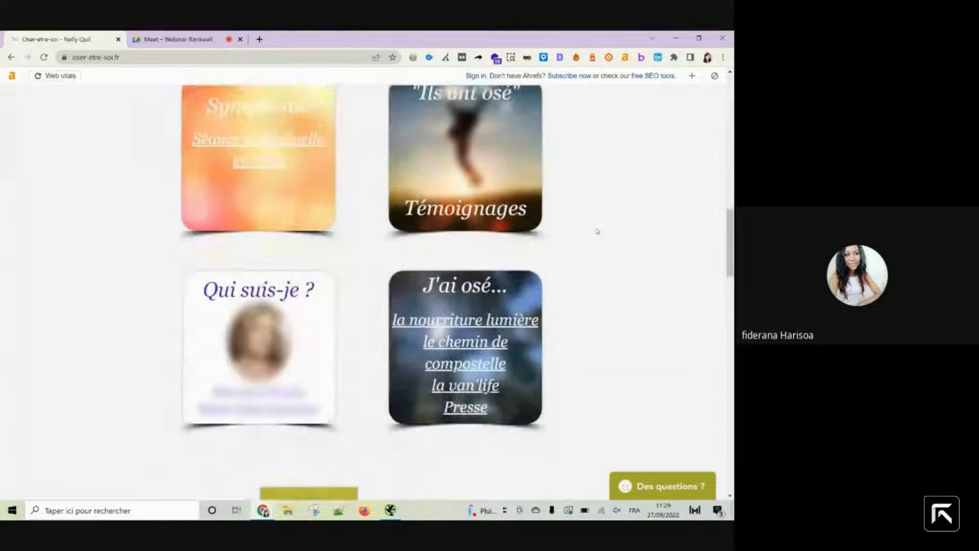
scroll(597, 231, "down", 7)
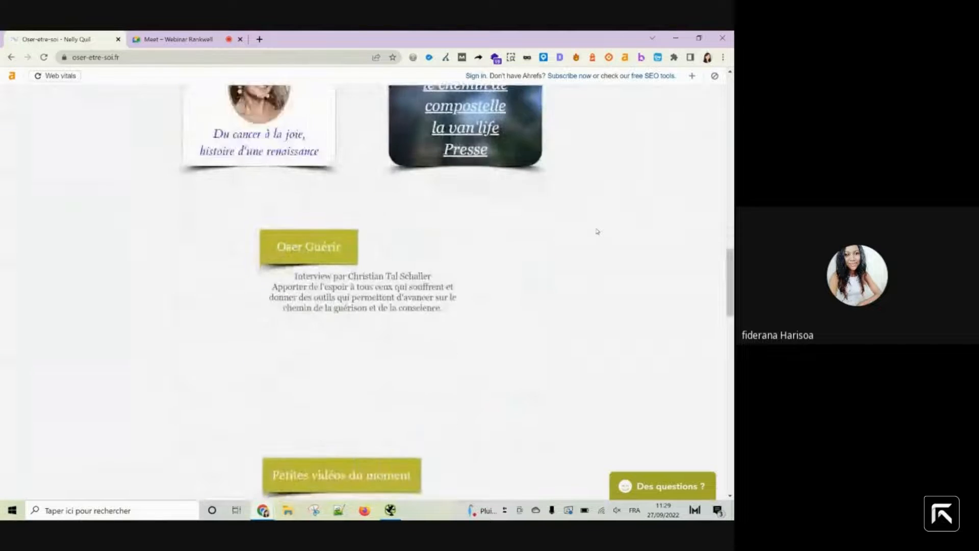
scroll(597, 231, "down", 2)
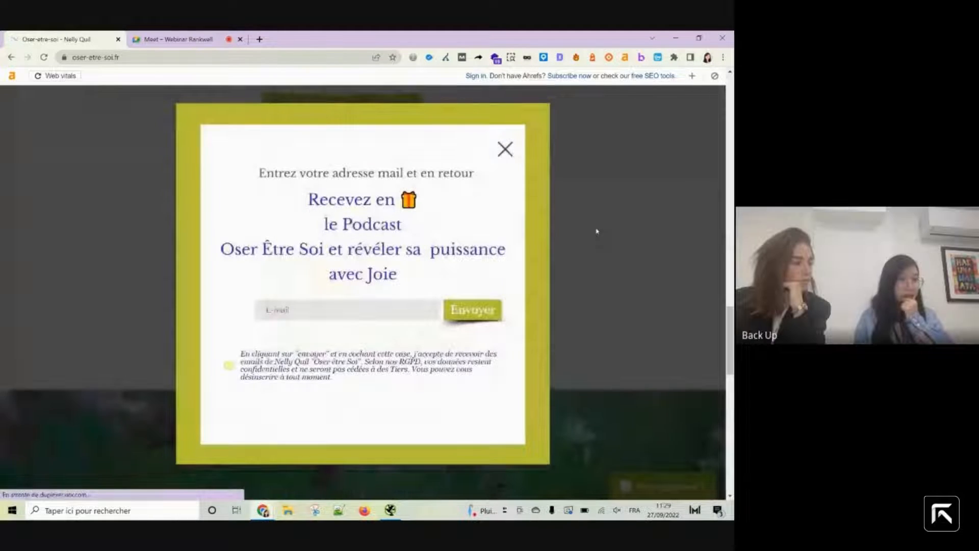
scroll(596, 231, "down", 5)
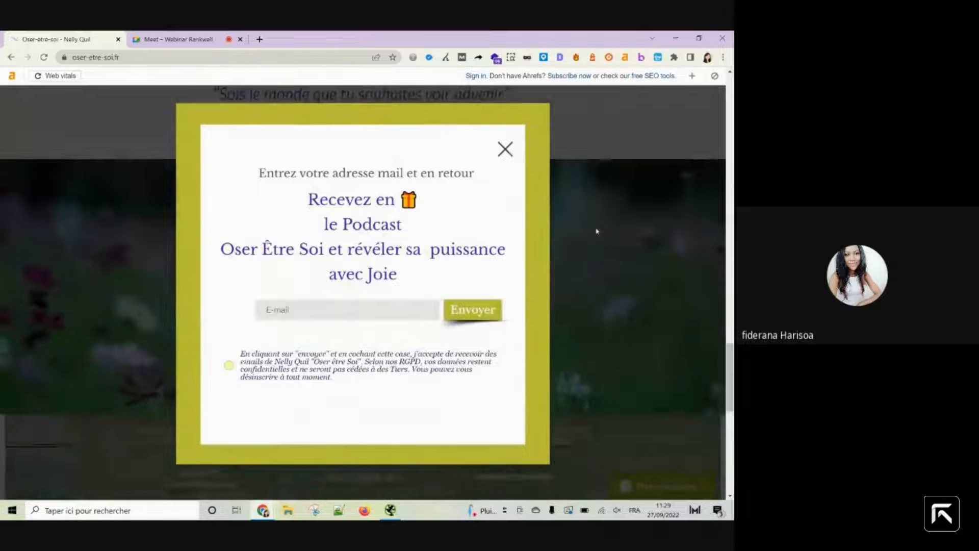
scroll(597, 231, "down", 5)
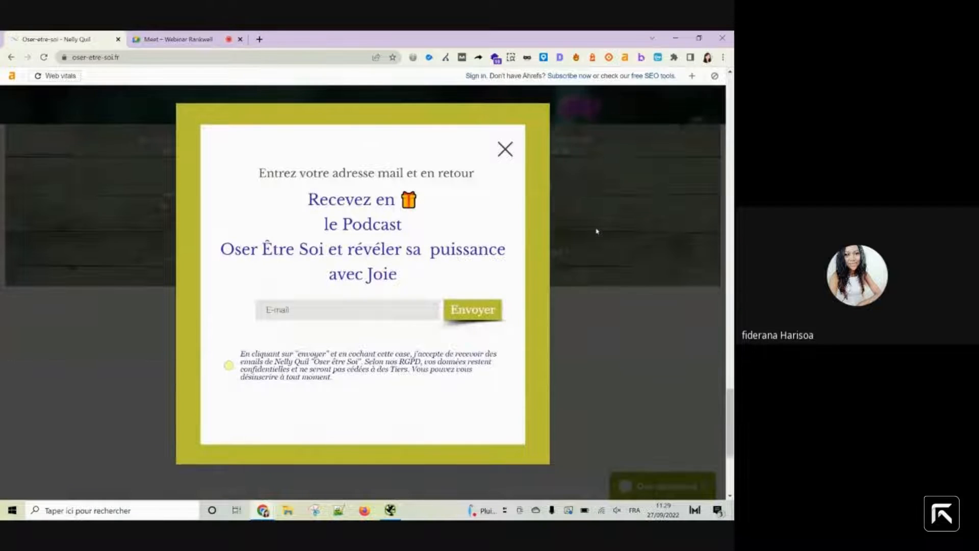
scroll(597, 231, "down", 3)
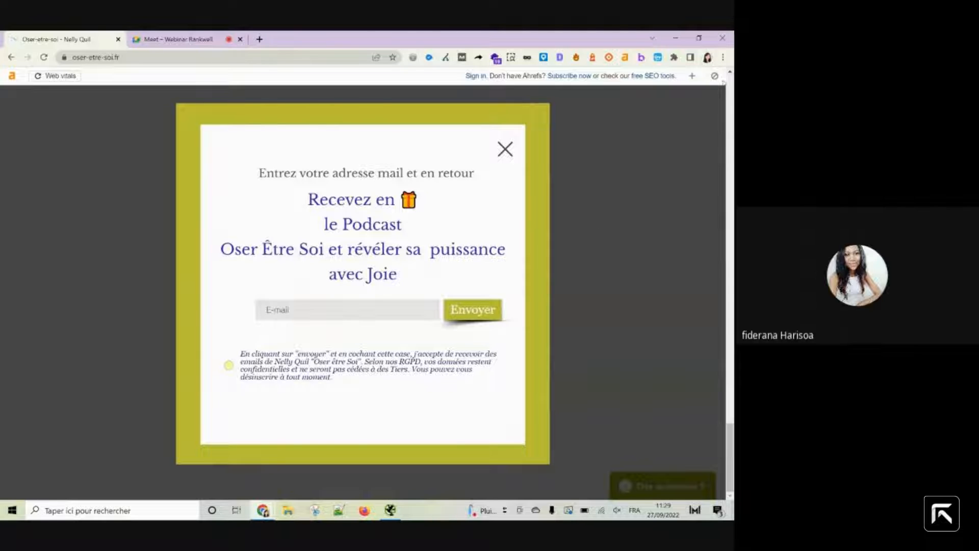
Step: Disable the Ahrefs toolbar for the whole domain, and dismiss the podcast sign-up pop-up to return to the top of the home page
left_click(715, 76)
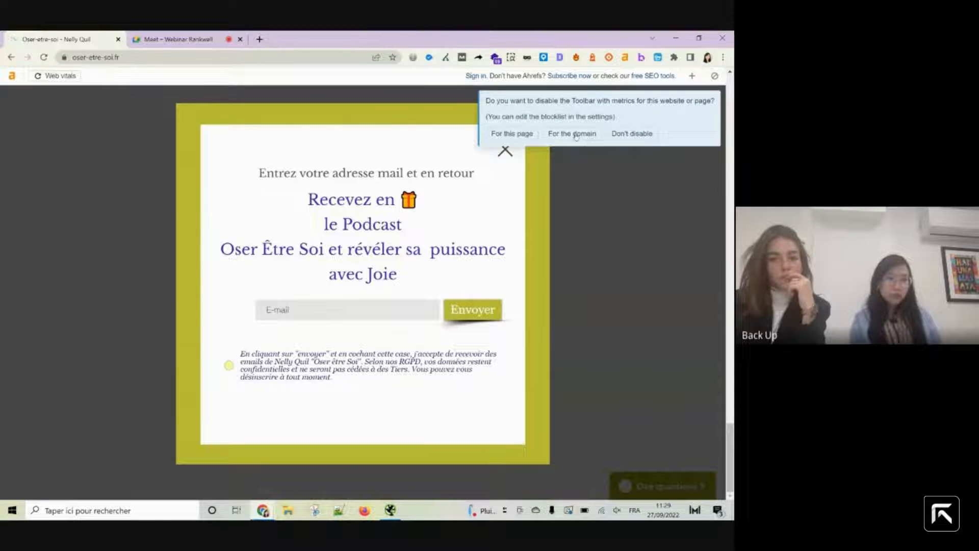
left_click(573, 133)
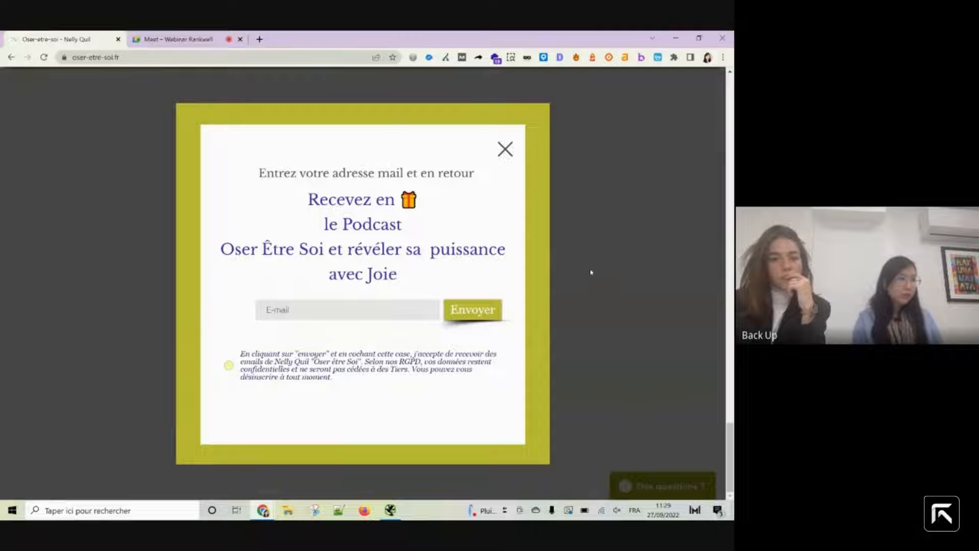
scroll(591, 272, "up", 2)
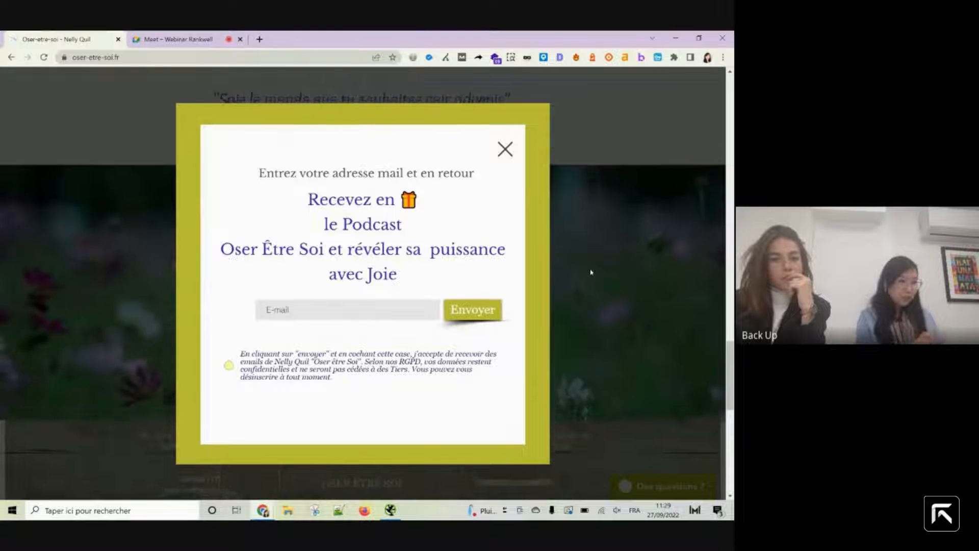
scroll(591, 273, "up", 8)
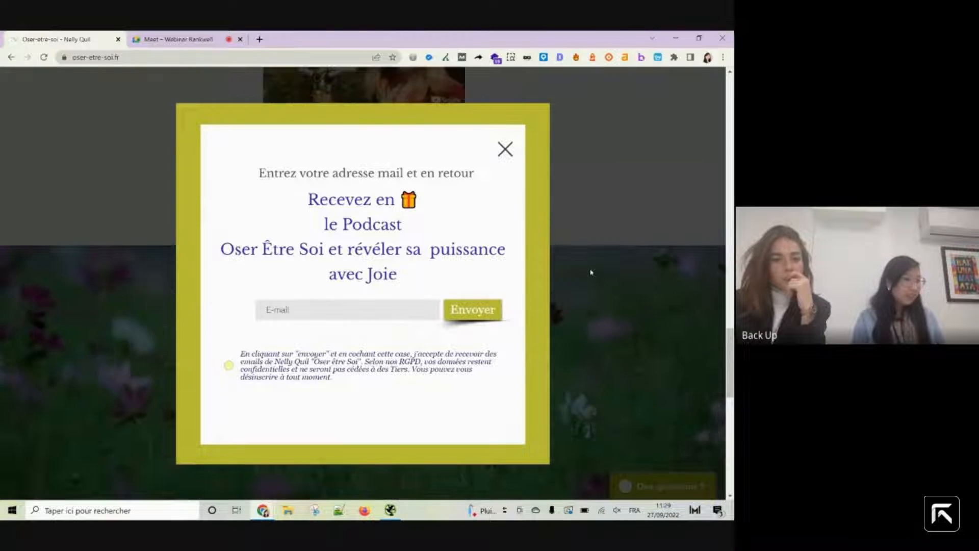
scroll(591, 272, "up", 5)
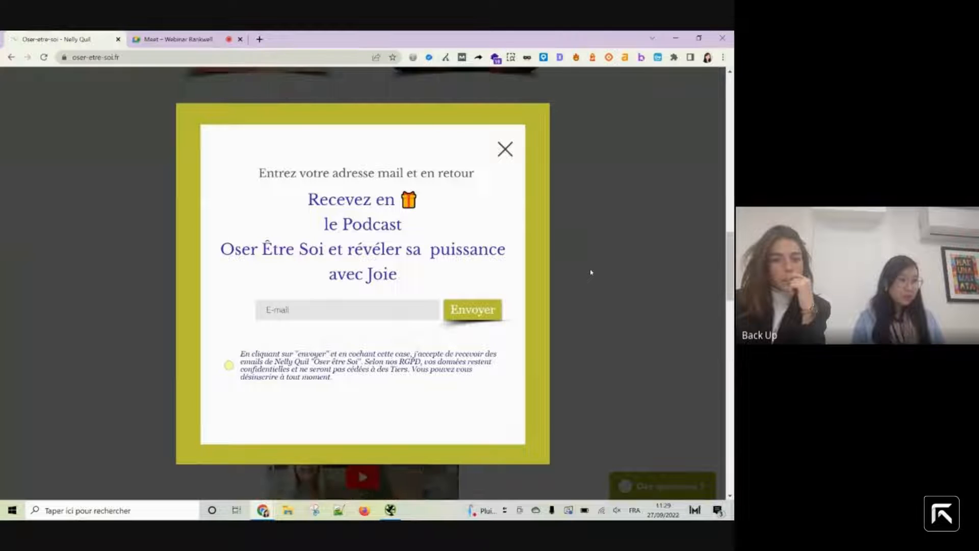
scroll(591, 272, "up", 8)
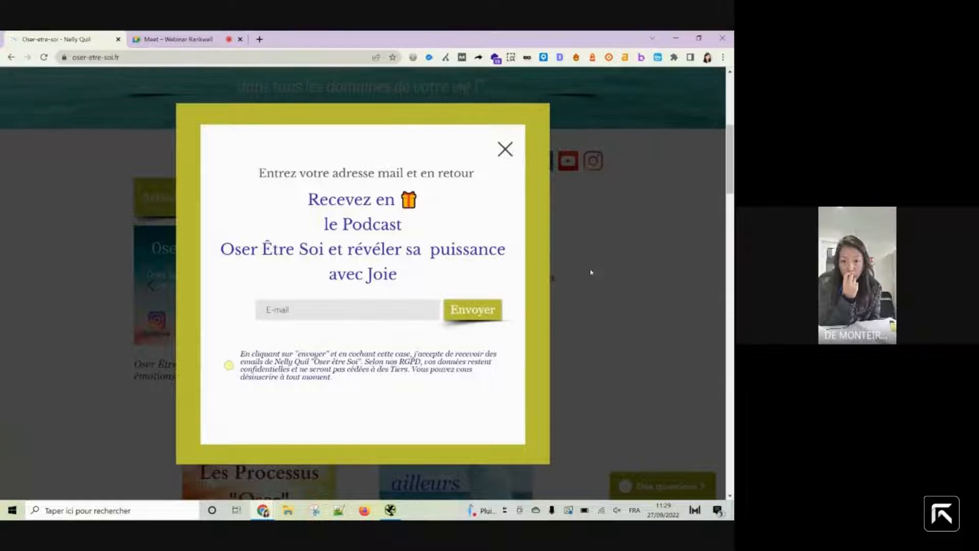
scroll(591, 272, "up", 1)
scroll(591, 272, "up", 1)
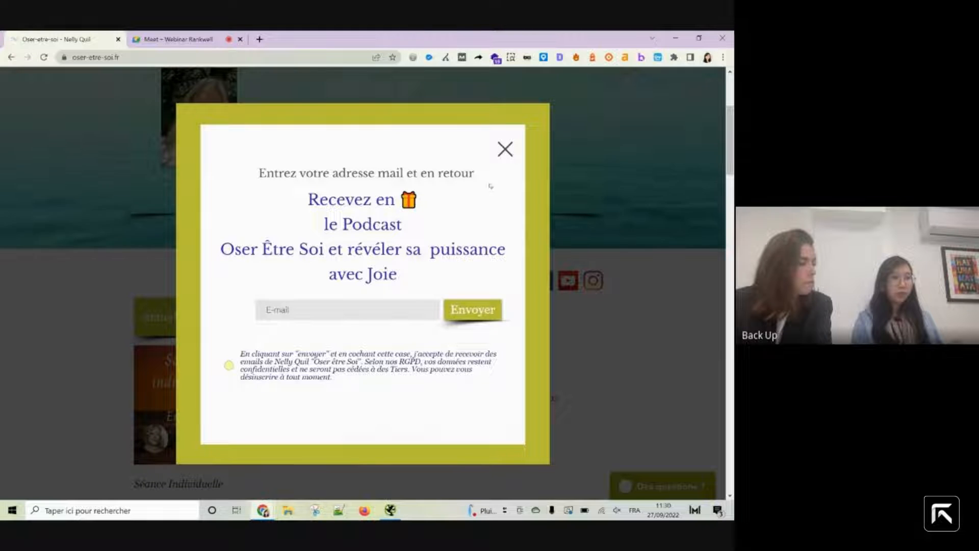
left_click(505, 150)
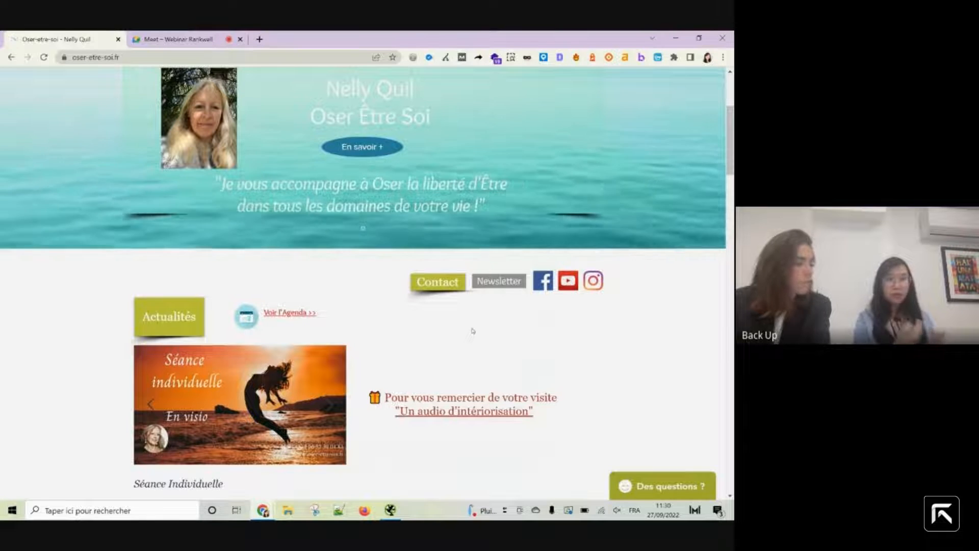
scroll(473, 330, "up", 3)
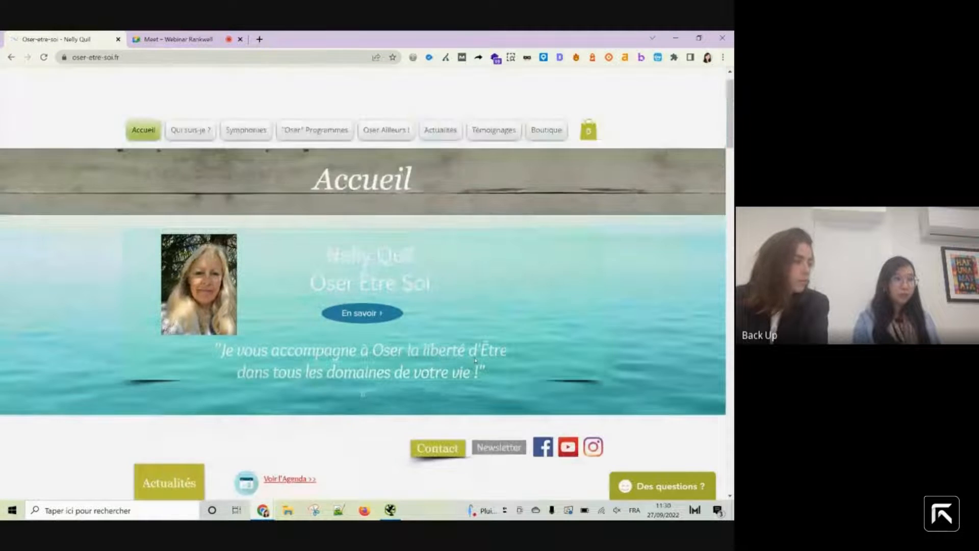
scroll(475, 360, "up", 1)
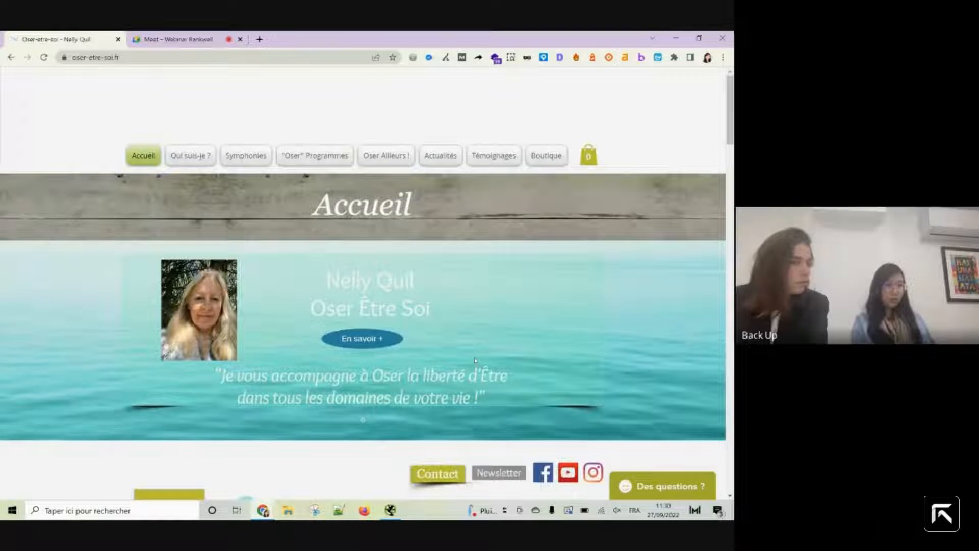
left_click(117, 57)
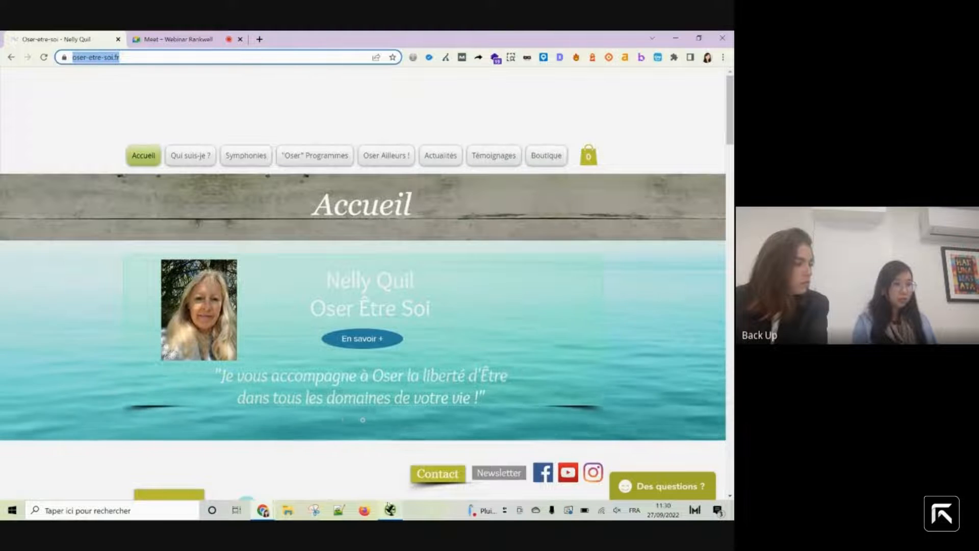
left_click(390, 510)
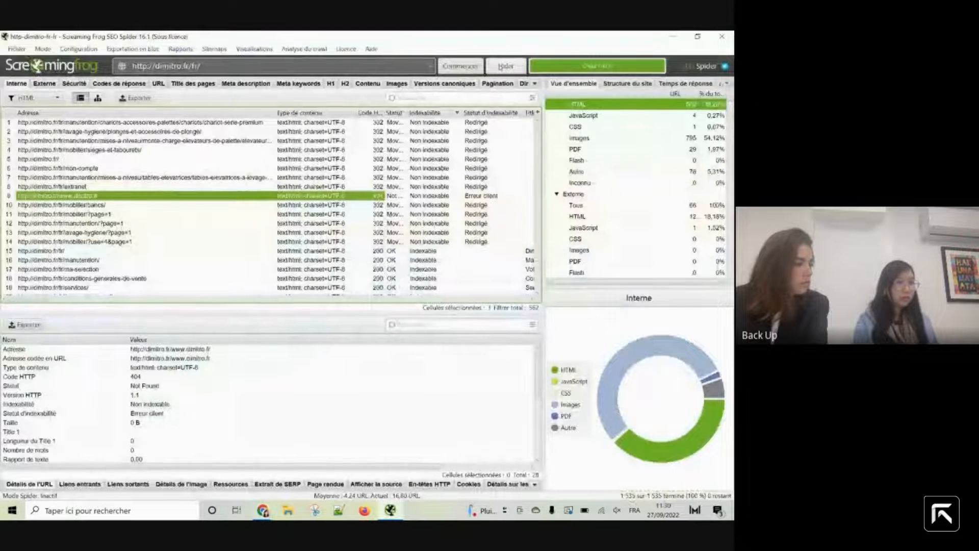
left_click(505, 67)
key("Return")
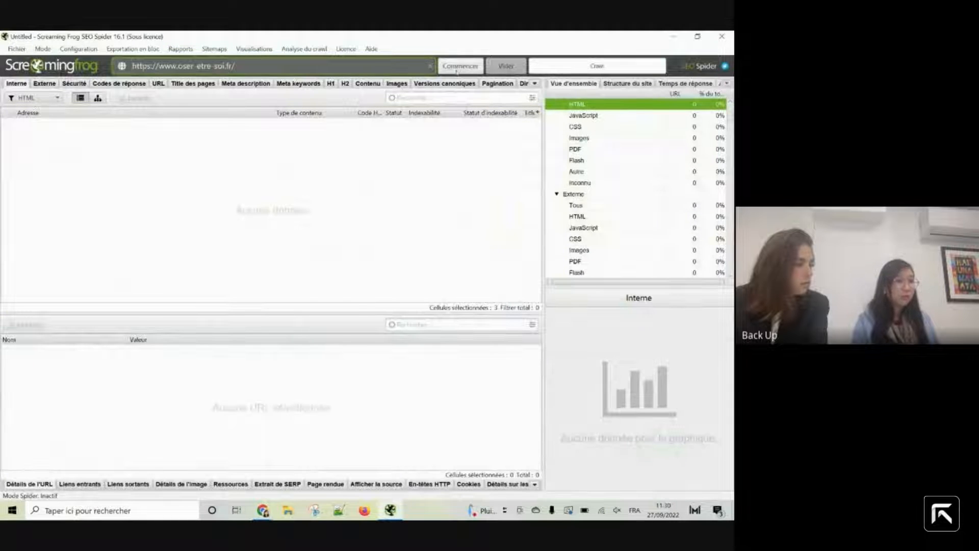
left_click(463, 68)
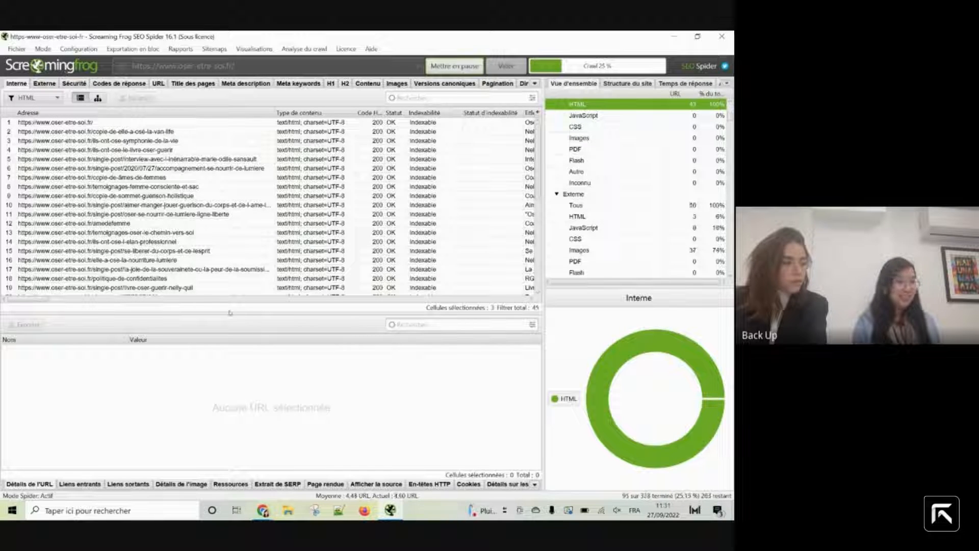
left_click_drag(232, 313, 235, 348)
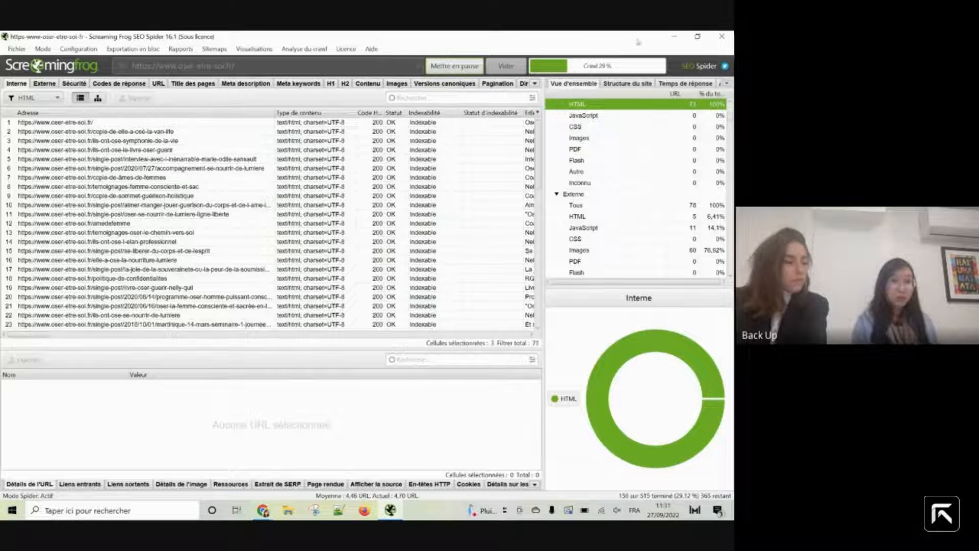
Step: Switch back to the oser-etre-soi.fr home page in Chrome and inspect the hero banner's background image in a widened DevTools pane
left_click(389, 509)
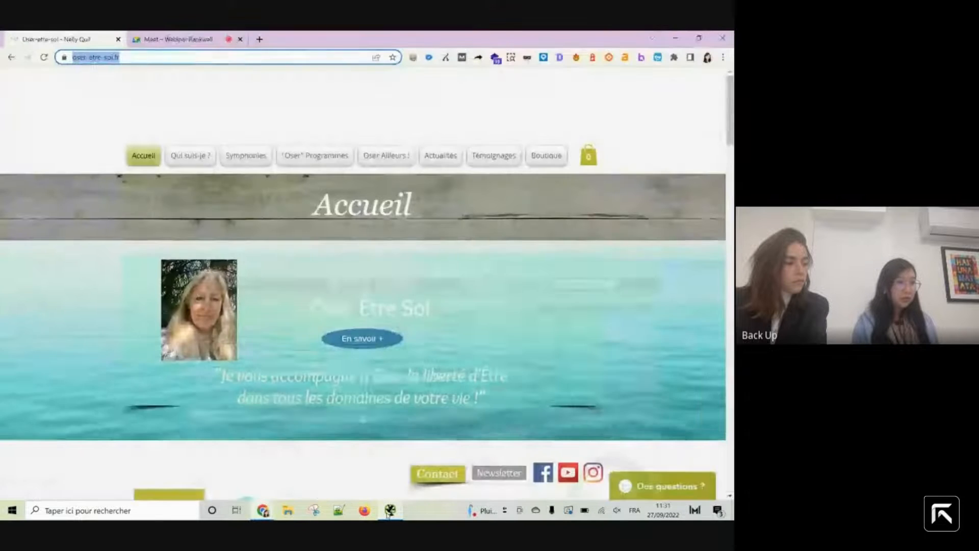
left_click(273, 122)
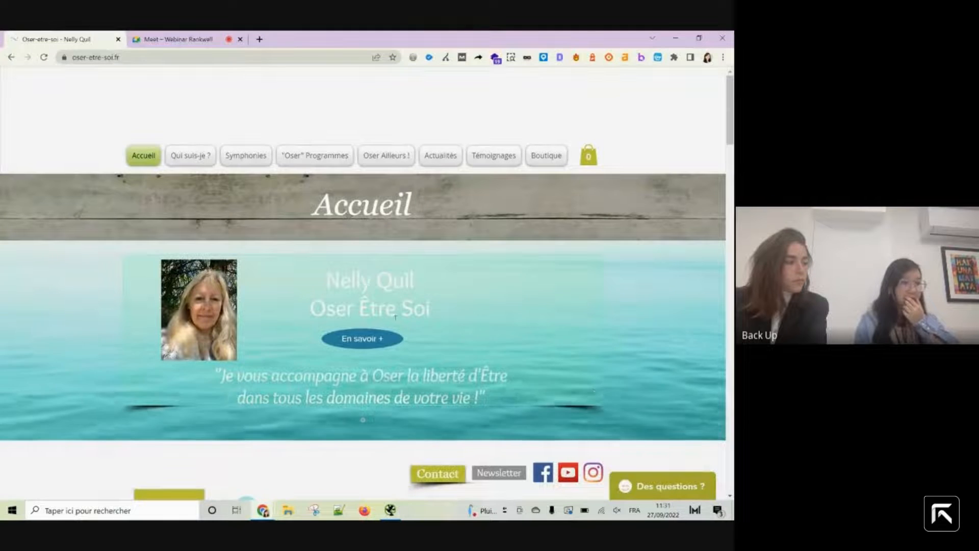
right_click(636, 381)
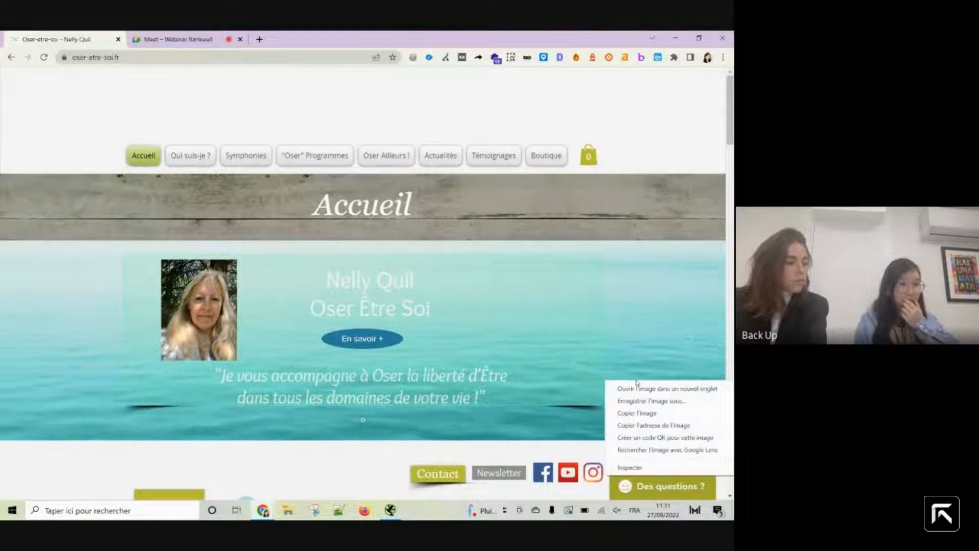
left_click(508, 448)
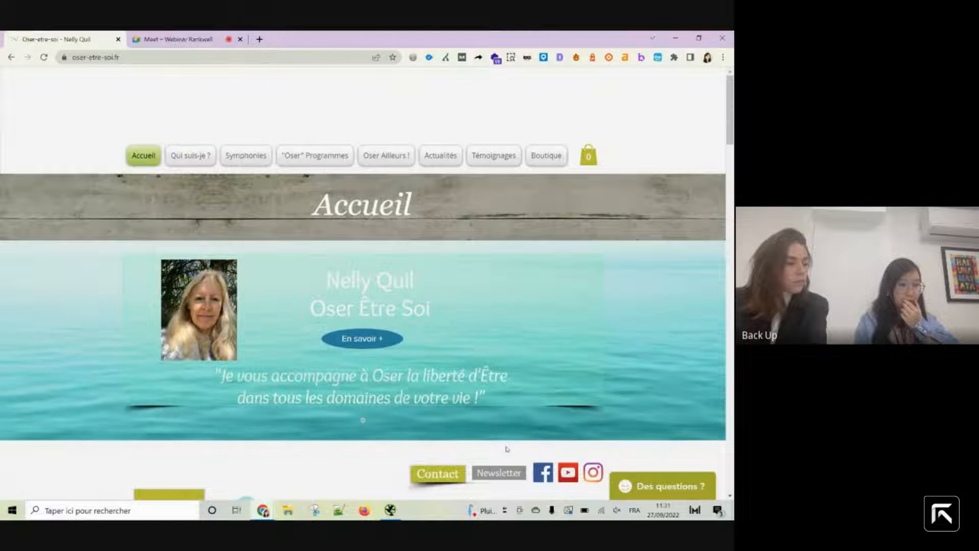
right_click(535, 446)
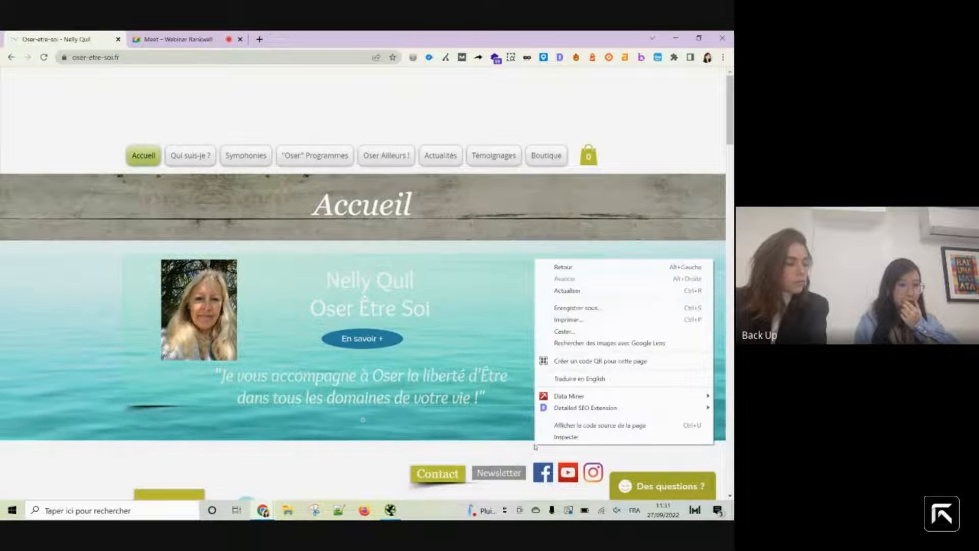
left_click(566, 437)
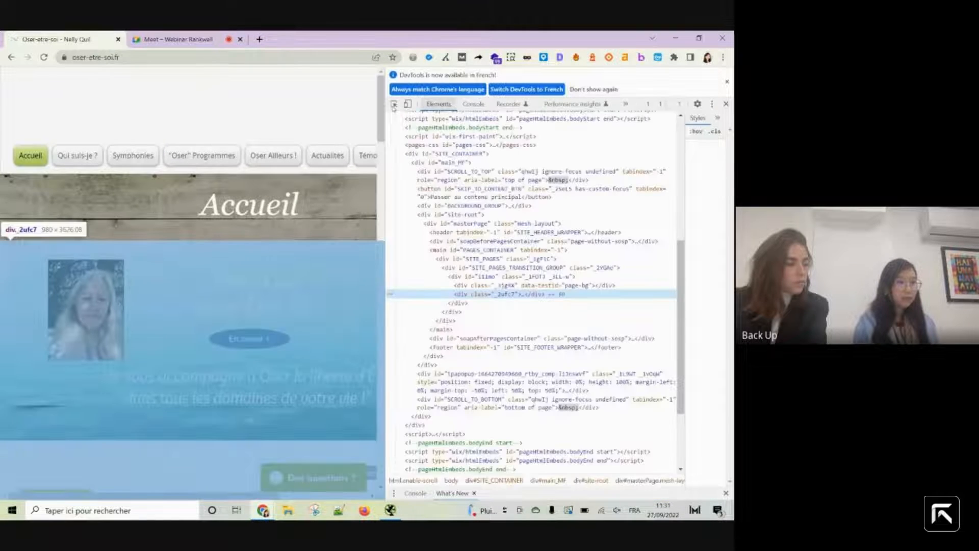
left_click(393, 104)
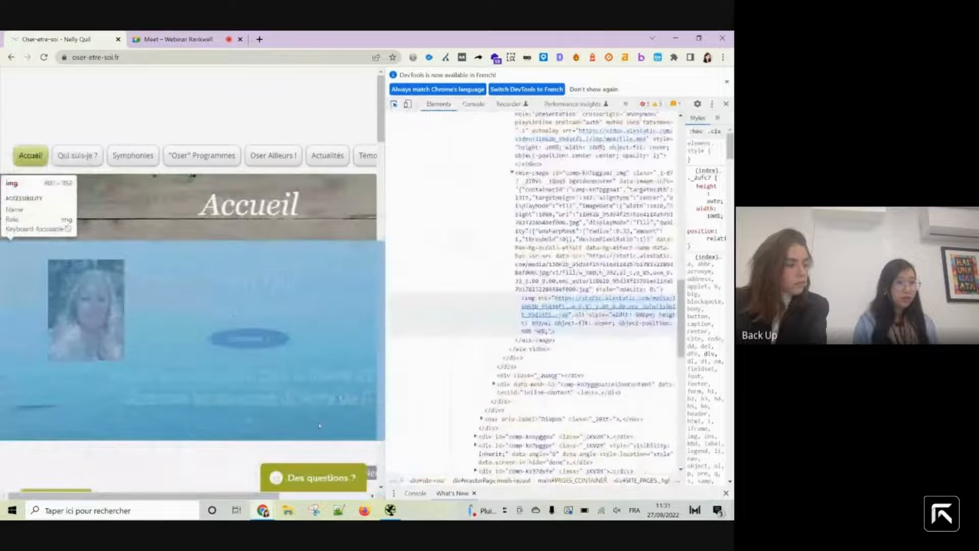
left_click(319, 424)
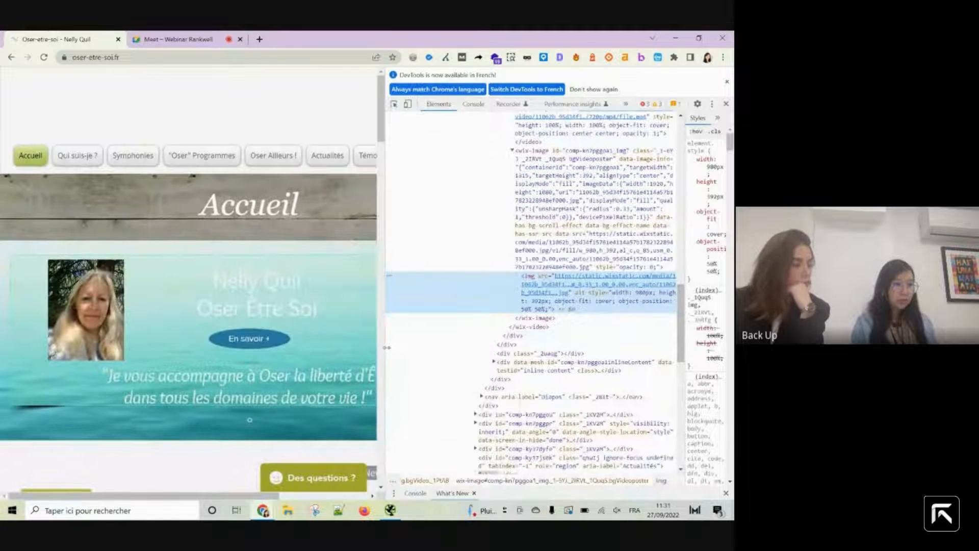
left_click_drag(385, 355, 303, 351)
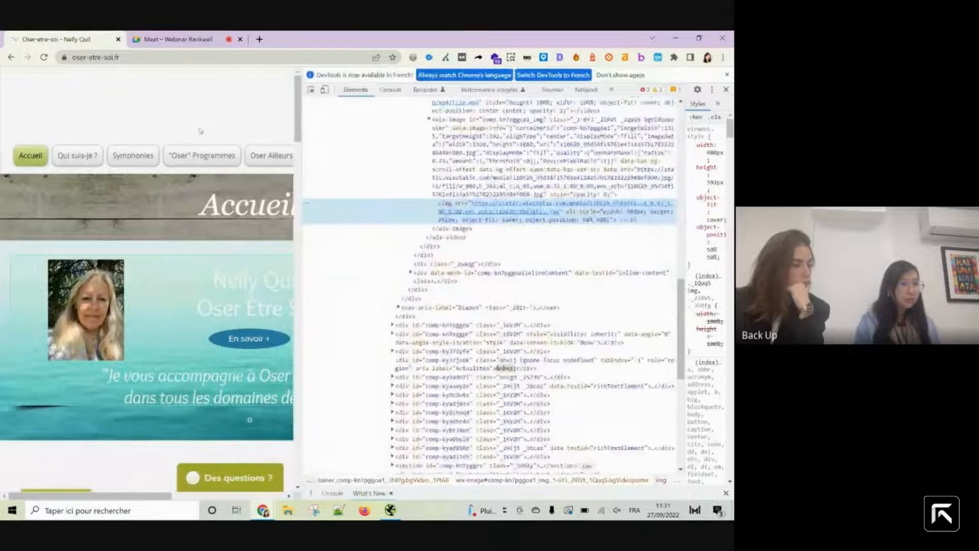
Step: Inspect the hero banner's container, check the source link of its background image in the code, and close DevTools
left_click(311, 90)
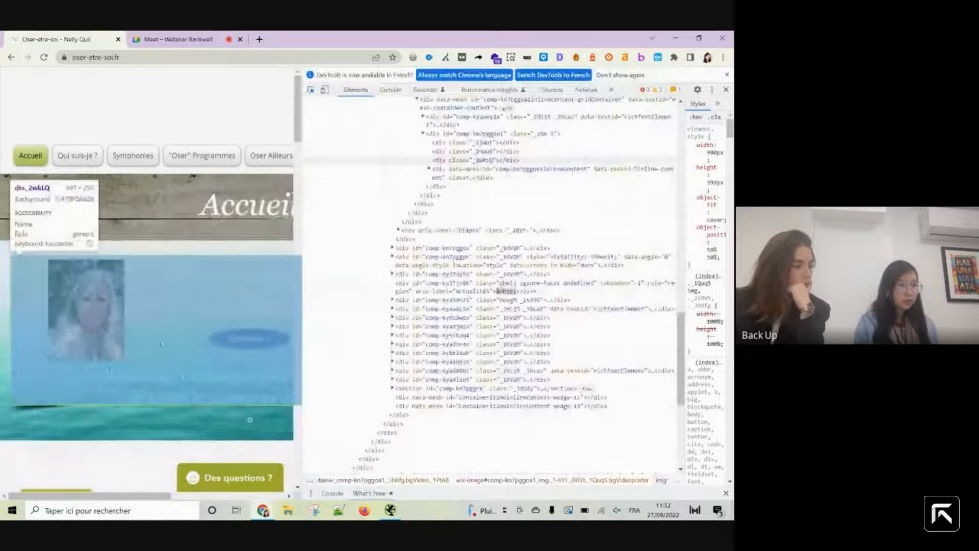
left_click(118, 421)
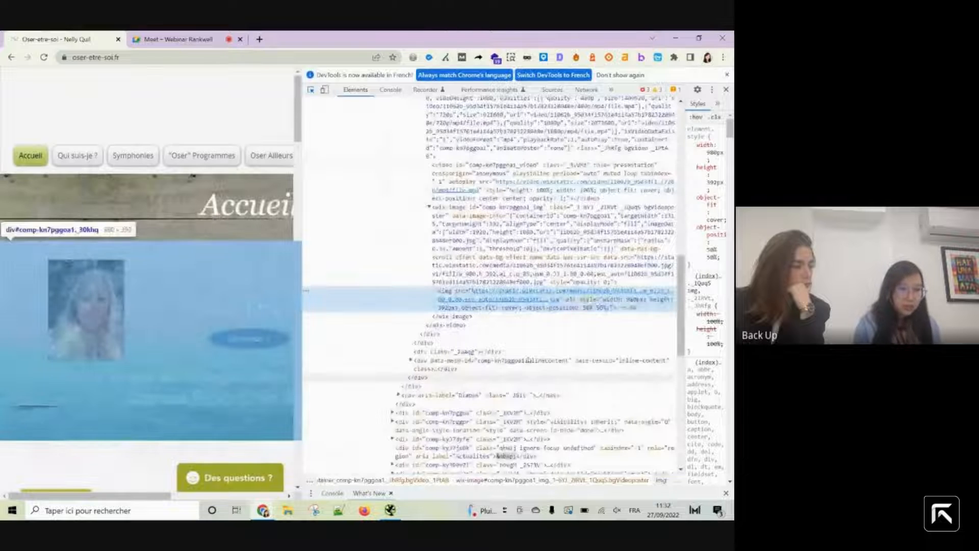
mouse_move(525, 298)
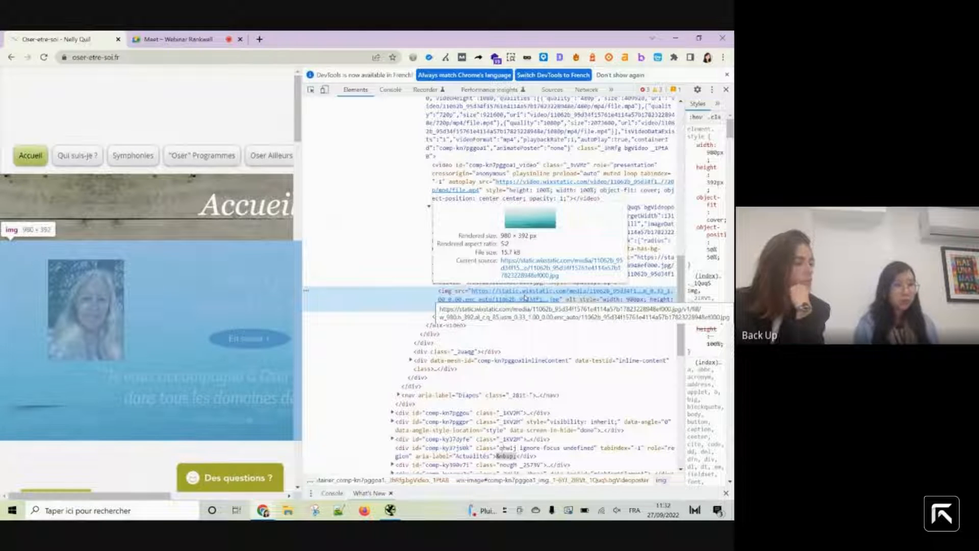
left_click(727, 76)
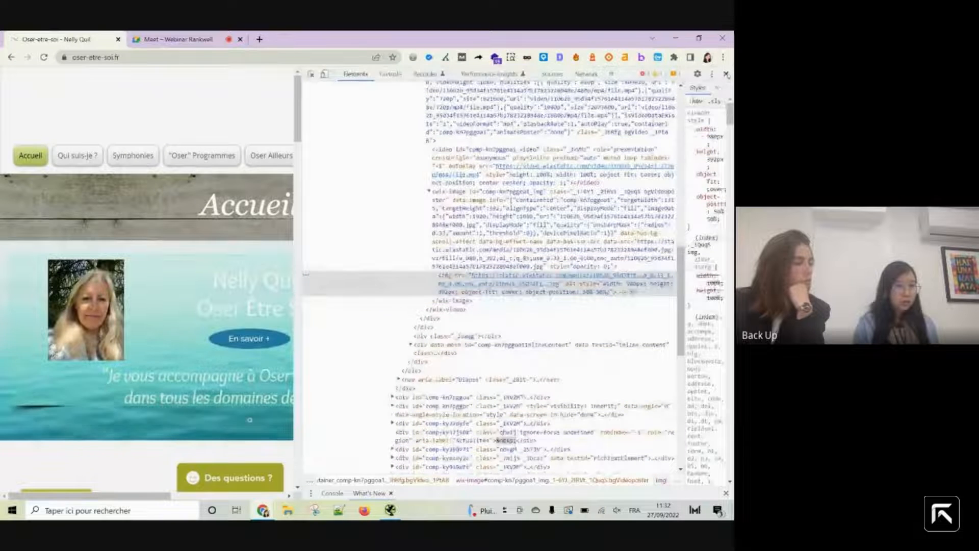
left_click(726, 75)
Step: Generate a Lighthouse report for the oser-etre-soi.fr home page
scroll(366, 360, "down", 3)
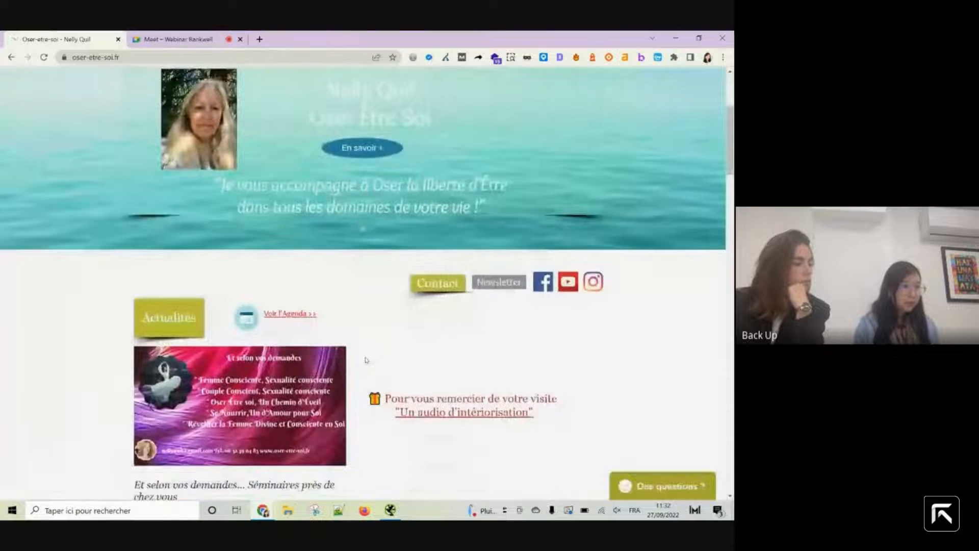
scroll(367, 360, "up", 4)
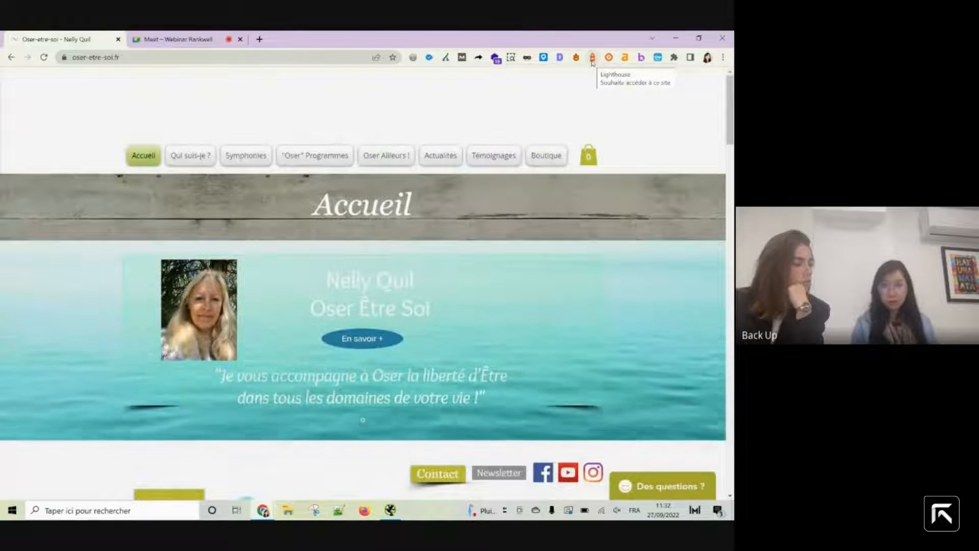
left_click(592, 58)
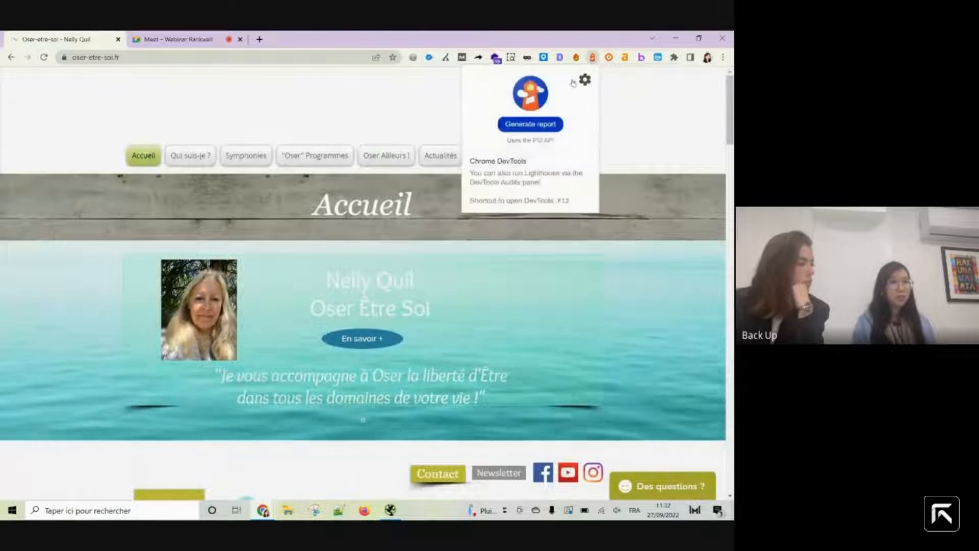
left_click(539, 123)
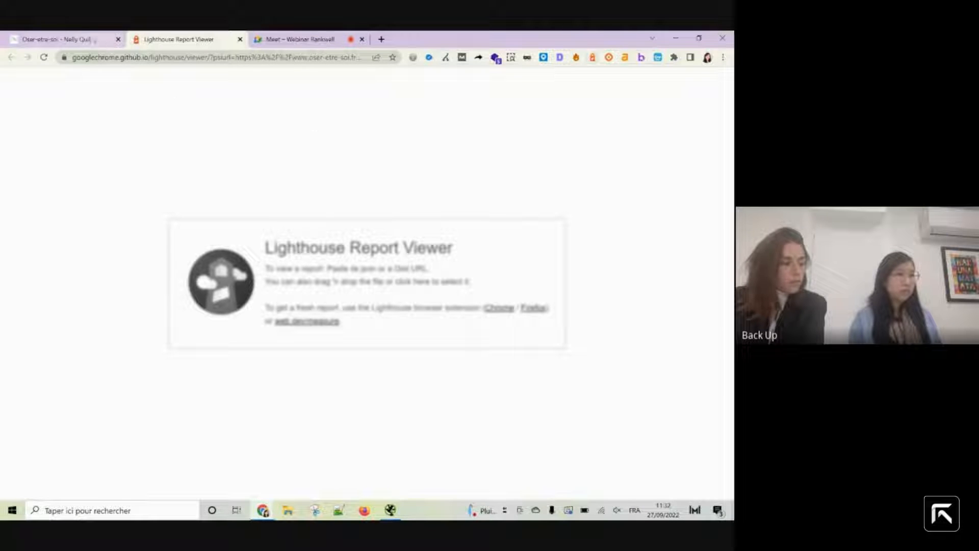
Step: Return to the oser-etre-soi.fr home page and examine its navigation menu, the Témoignages submenu, the Actualités block and the content tiles
left_click(95, 41)
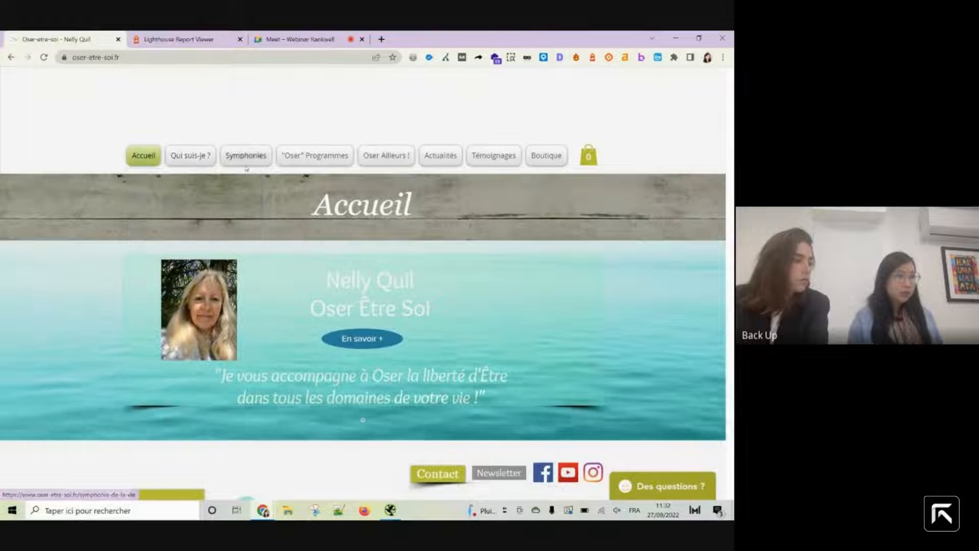
mouse_move(384, 157)
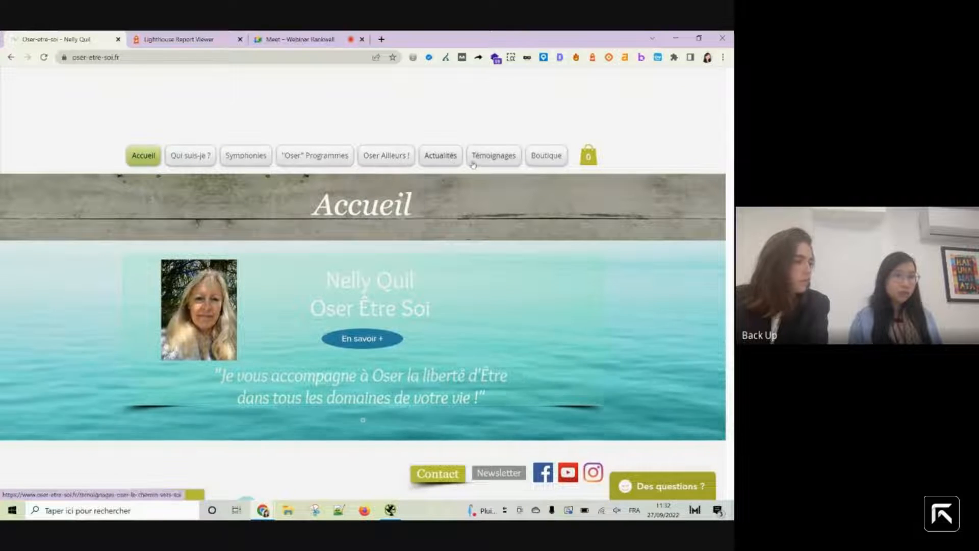
mouse_move(493, 158)
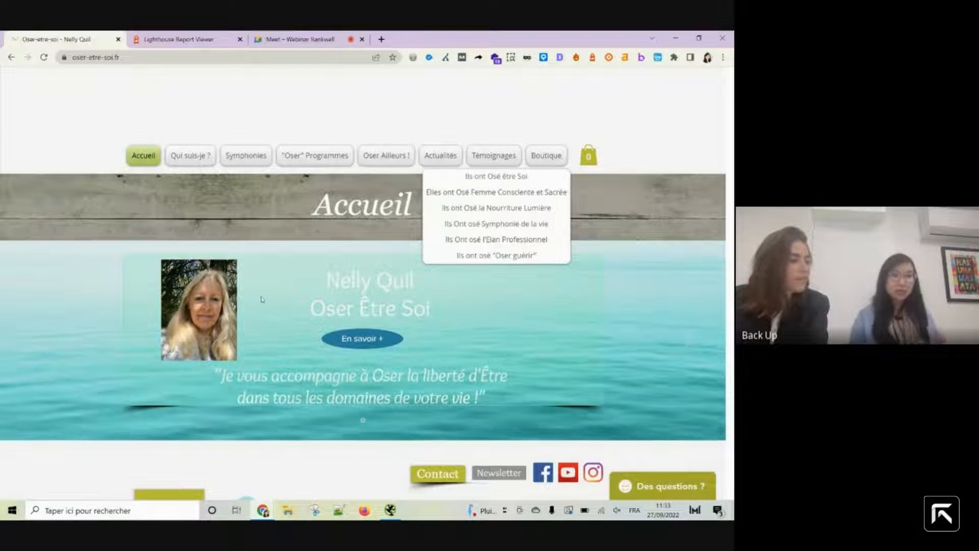
scroll(261, 299, "down", 3)
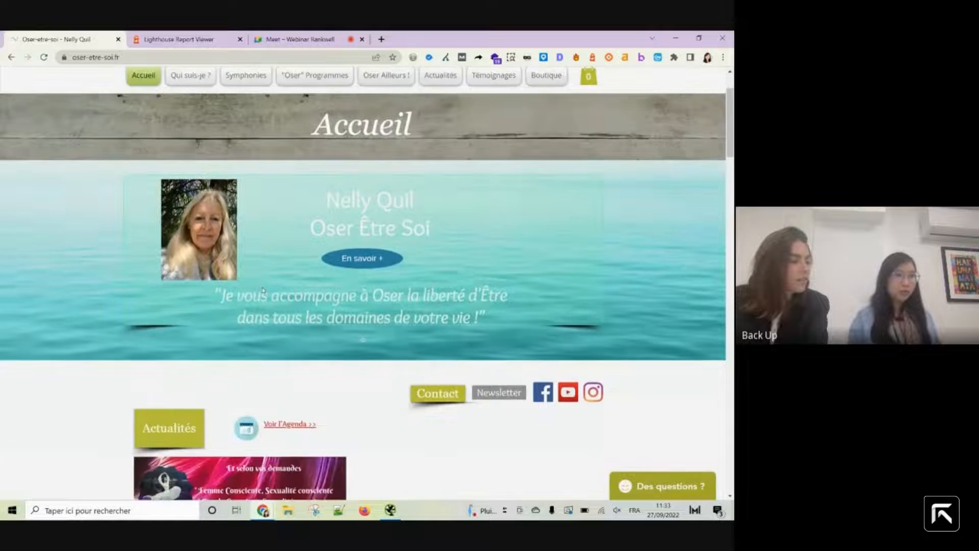
scroll(263, 291, "down", 1)
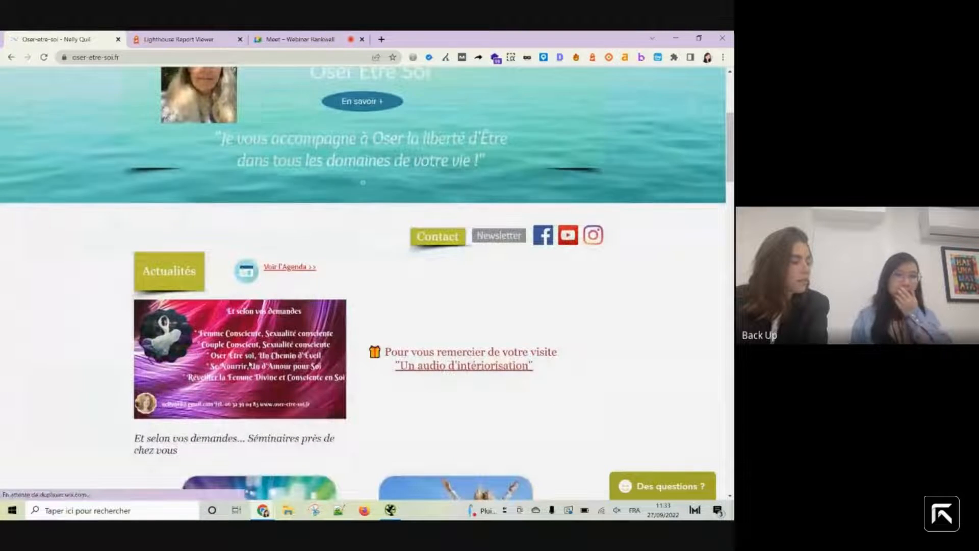
scroll(293, 257, "down", 1)
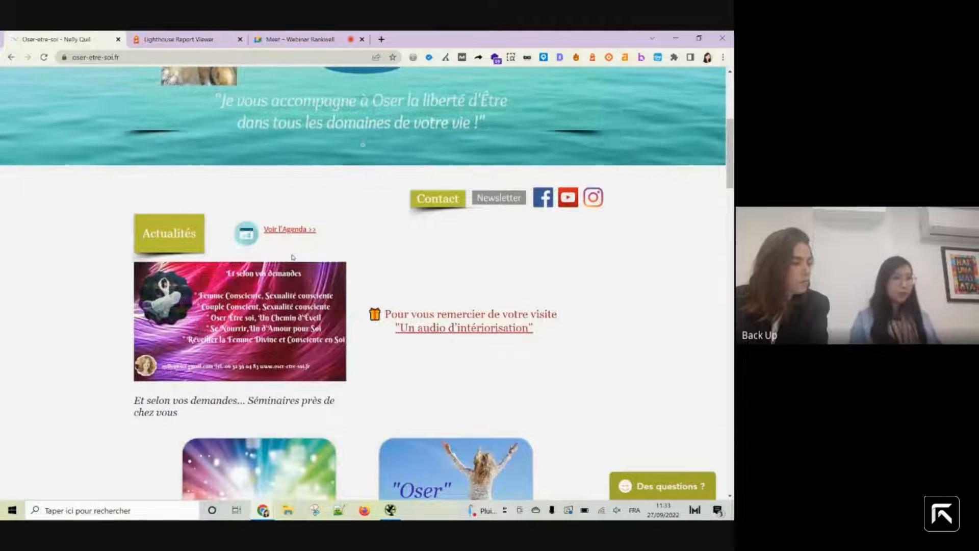
scroll(292, 257, "down", 3)
scroll(293, 257, "down", 9)
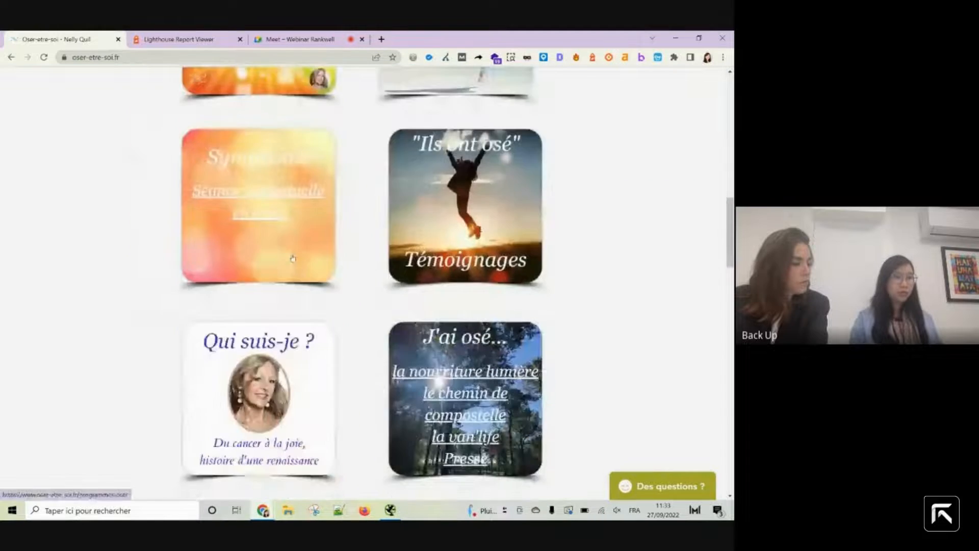
scroll(293, 257, "down", 1)
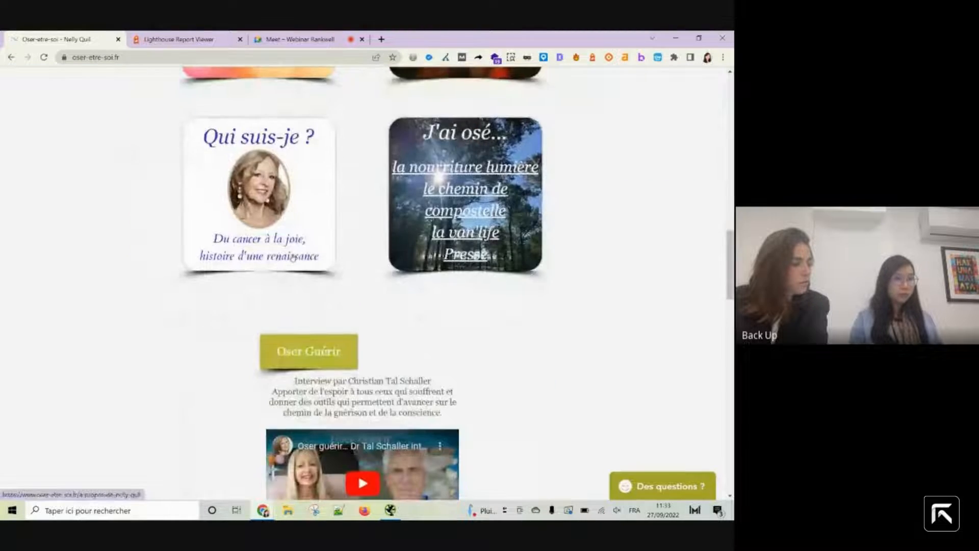
scroll(293, 257, "up", 9)
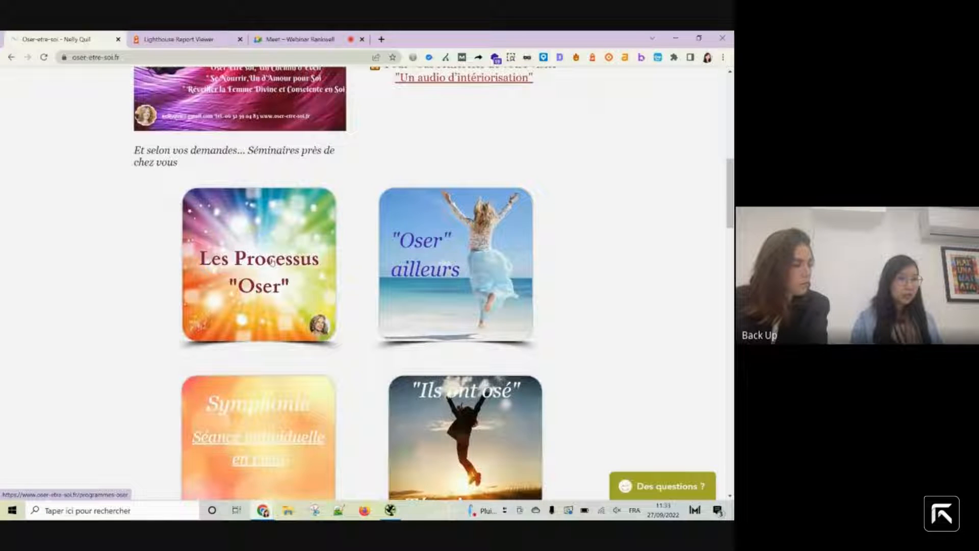
Step: Open the Les Processus "Oser" tile and examine the programmes page's menu, title banner and first programme entries
left_click(272, 262)
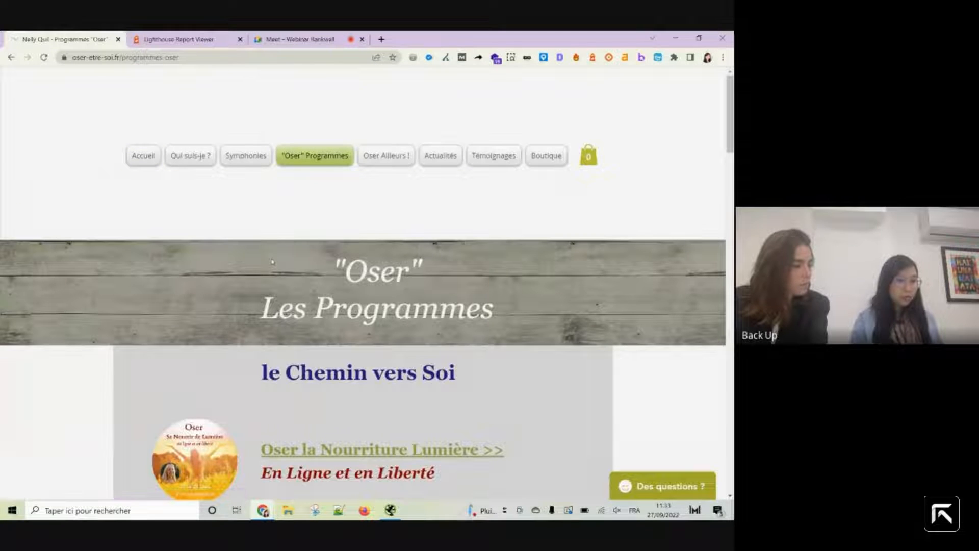
scroll(273, 262, "down", 2)
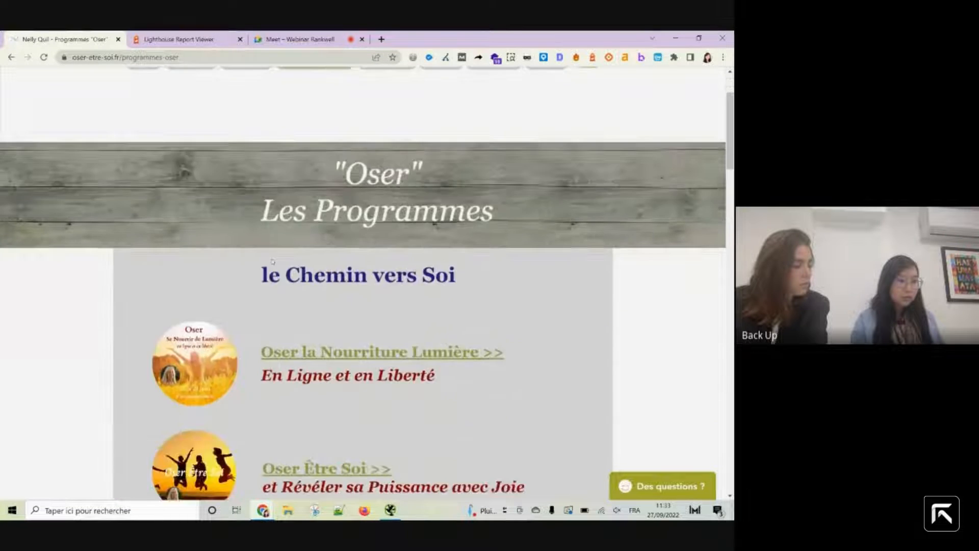
scroll(273, 261, "down", 2)
scroll(273, 262, "up", 3)
scroll(273, 261, "up", 1)
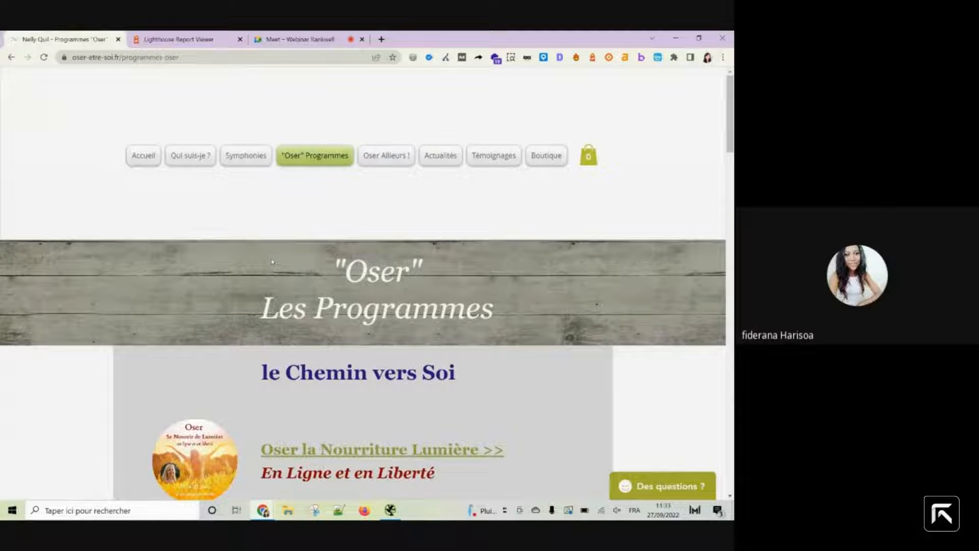
scroll(273, 261, "down", 3)
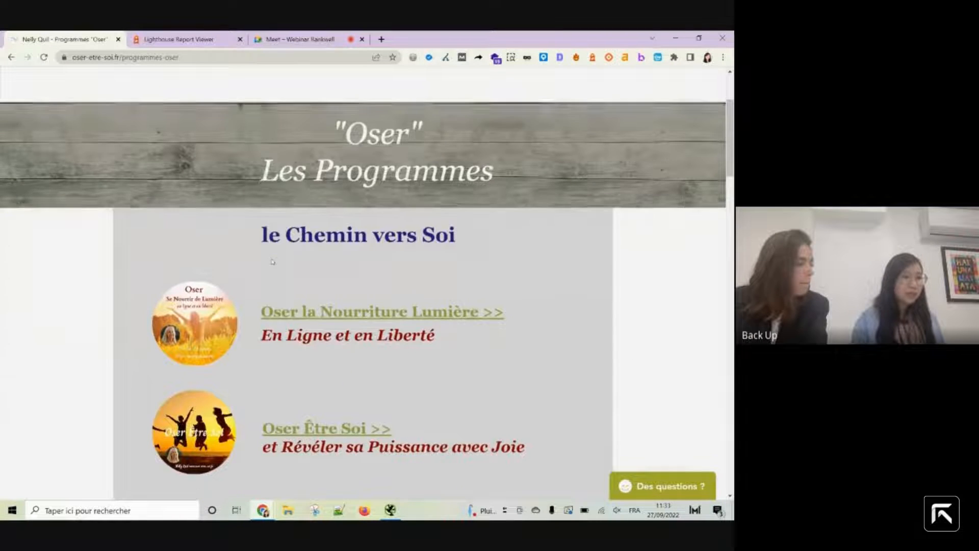
scroll(271, 260, "down", 2)
scroll(272, 260, "up", 5)
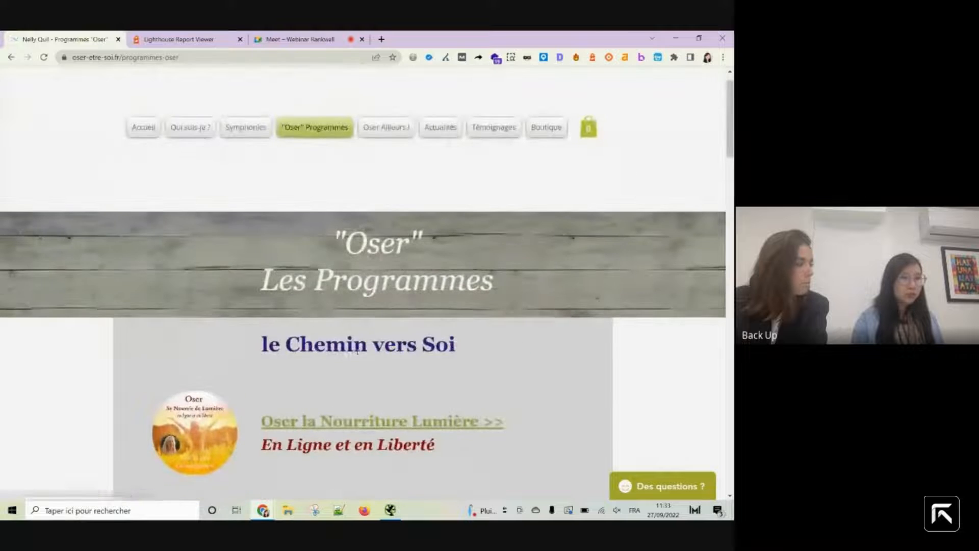
Step: Review the list of programme links from Oser la Nourriture Lumière down to Oser l'Élan Professionnel
scroll(328, 344, "down", 3)
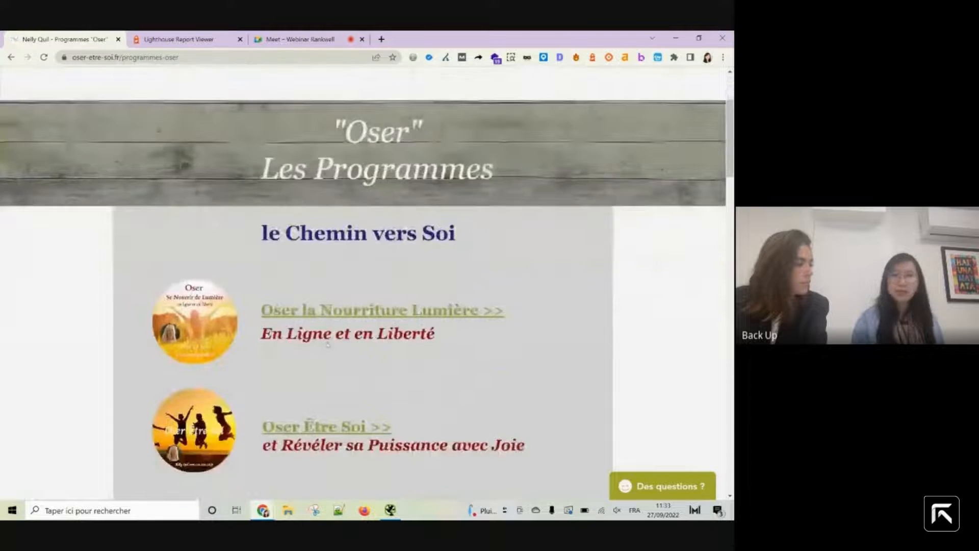
scroll(328, 344, "down", 1)
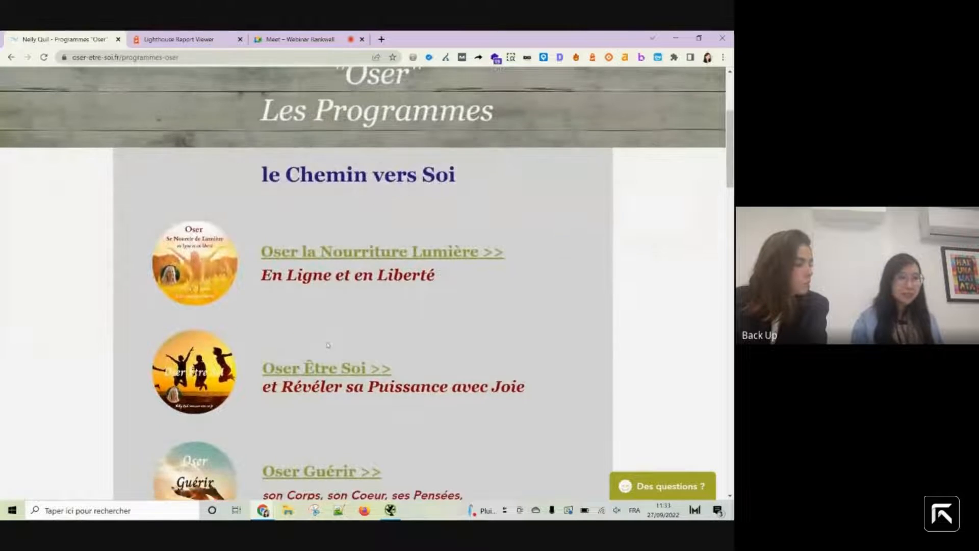
scroll(328, 345, "down", 7)
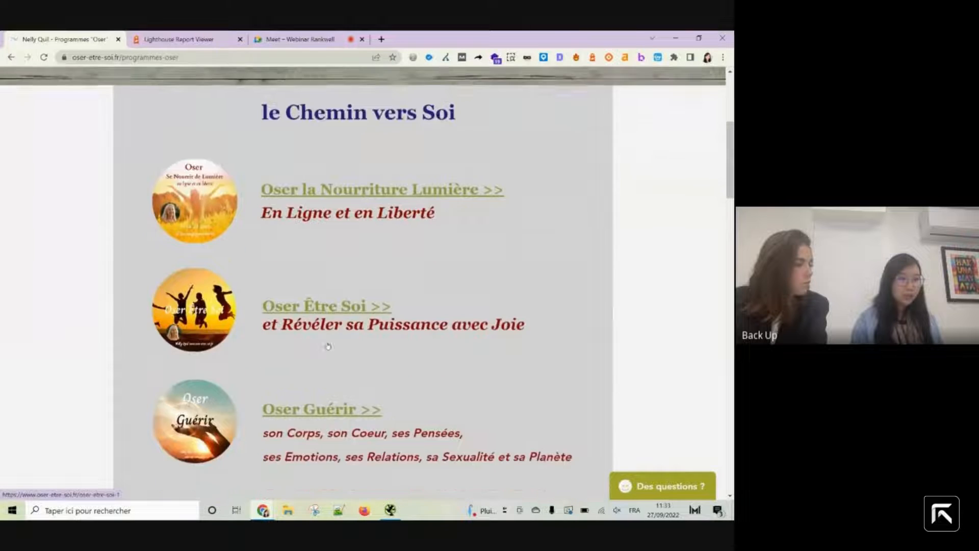
scroll(327, 342, "down", 7)
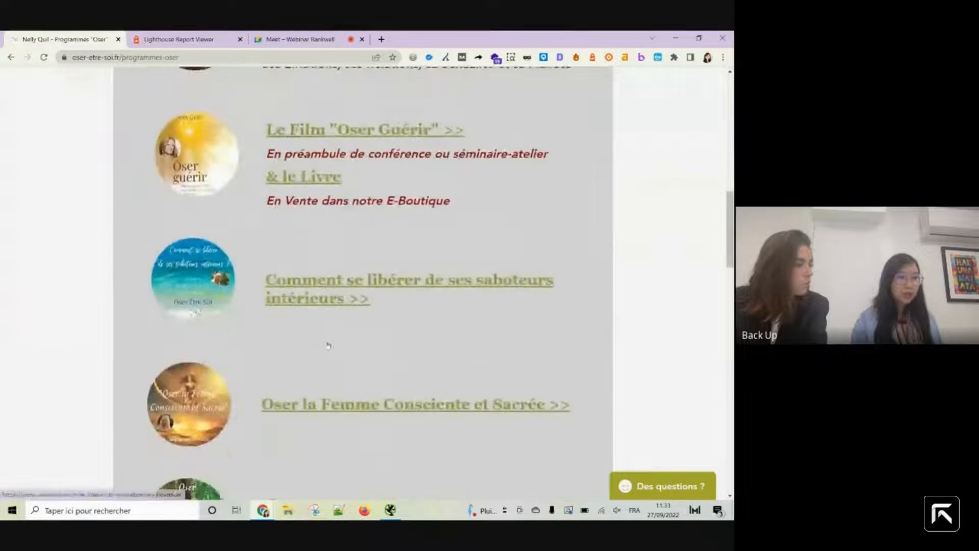
scroll(328, 345, "down", 4)
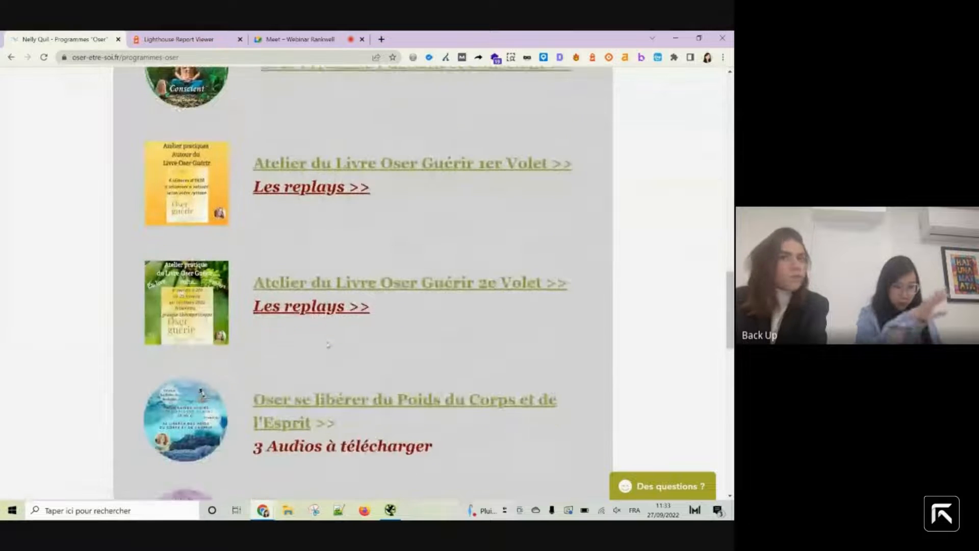
scroll(328, 345, "down", 4)
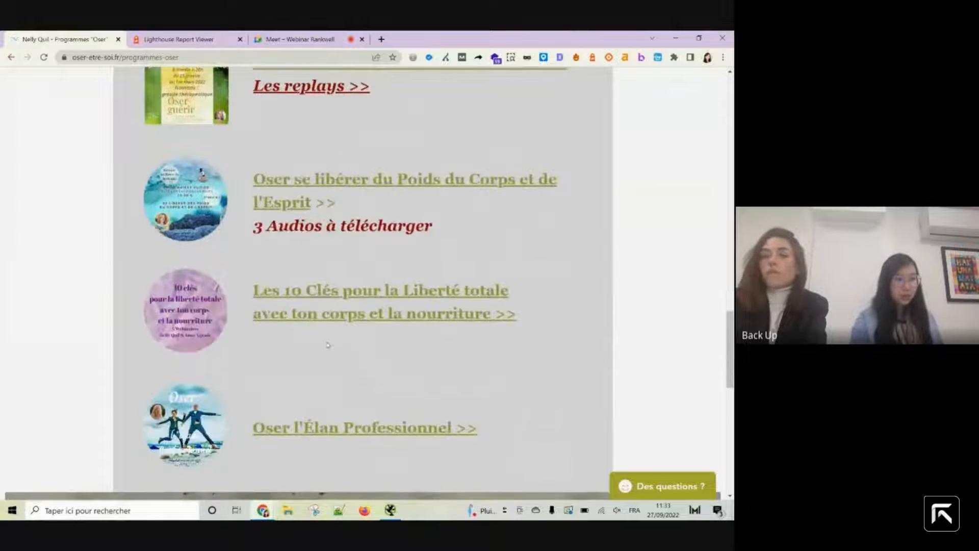